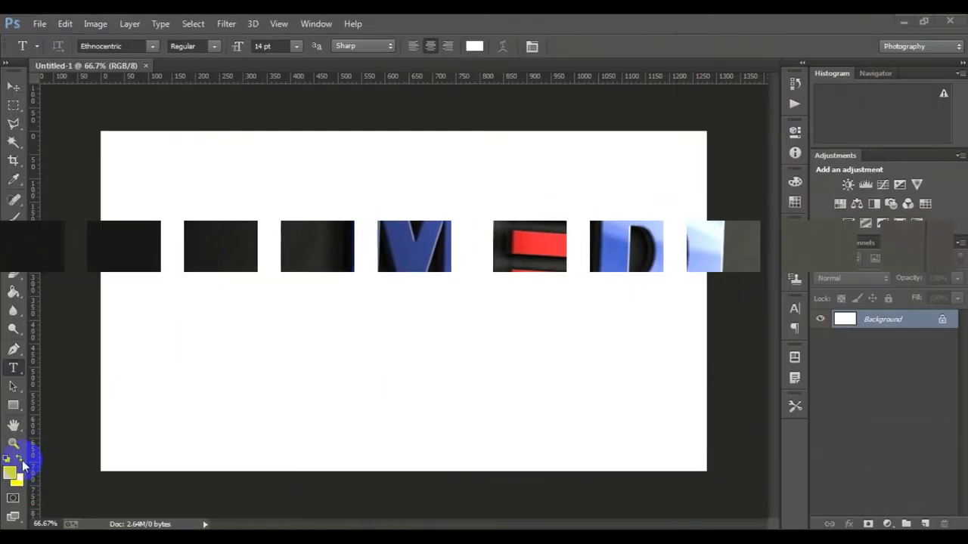
# Step: Open the Color Picker from the Type tool's text colour swatch, with Ethnocentric as the font
pyautogui.click(474, 45)
# Step: Set the text colour to blue #0031cf
pyautogui.click(741, 211)
pyautogui.click(726, 178)
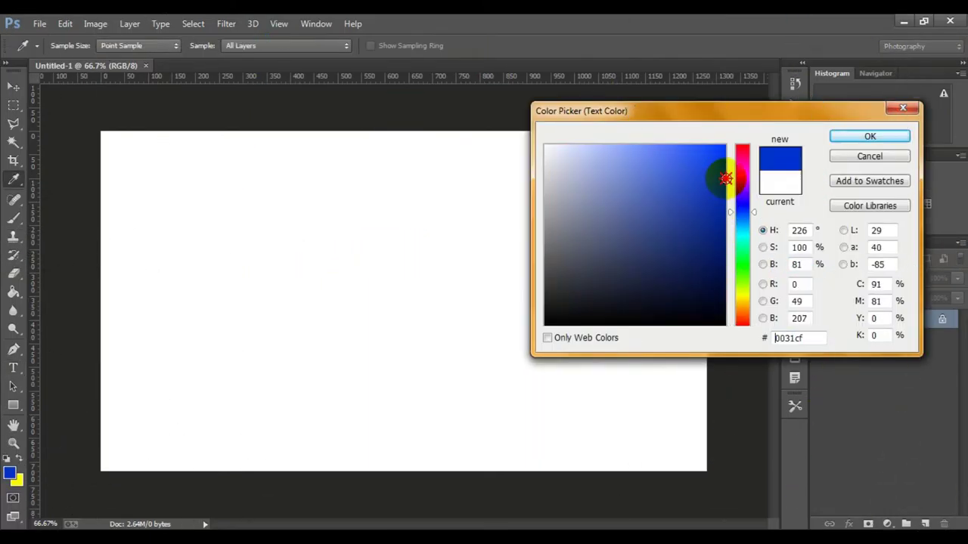
pyautogui.press('Return')
# Step: Type MEDI and scale it up to about 268% (37.57 pt)
pyautogui.click(270, 245)
pyautogui.write('MEDI')
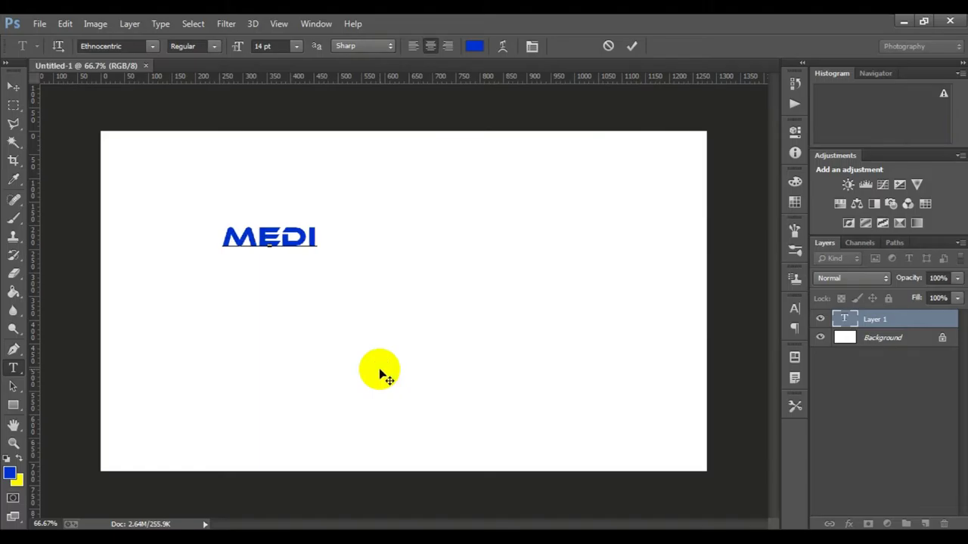
pyautogui.hotkey('ctrl', 'Return')
pyautogui.hotkey('ctrl', 't')
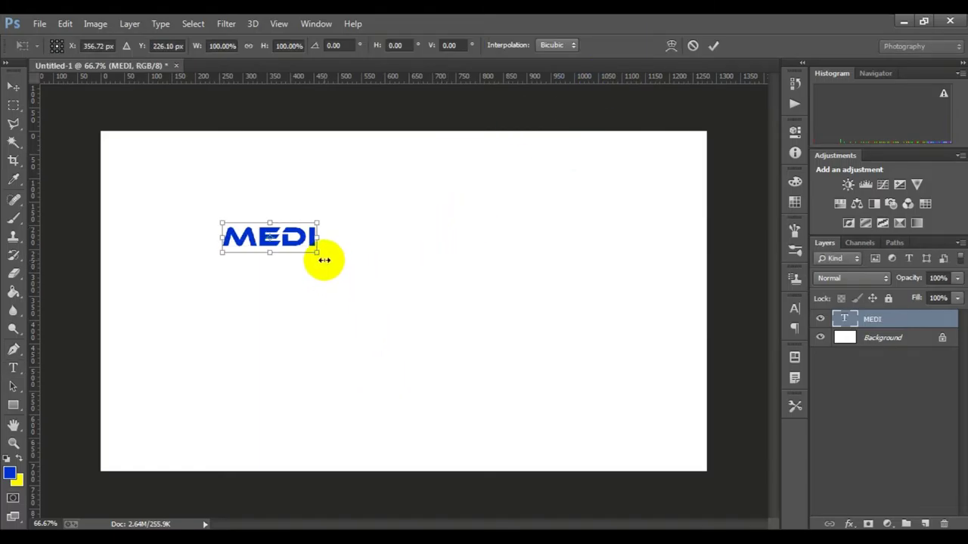
pyautogui.moveTo(317, 252)
pyautogui.mouseDown()
pyautogui.moveTo(391, 292)
pyautogui.moveTo(410, 265)
pyautogui.mouseUp()
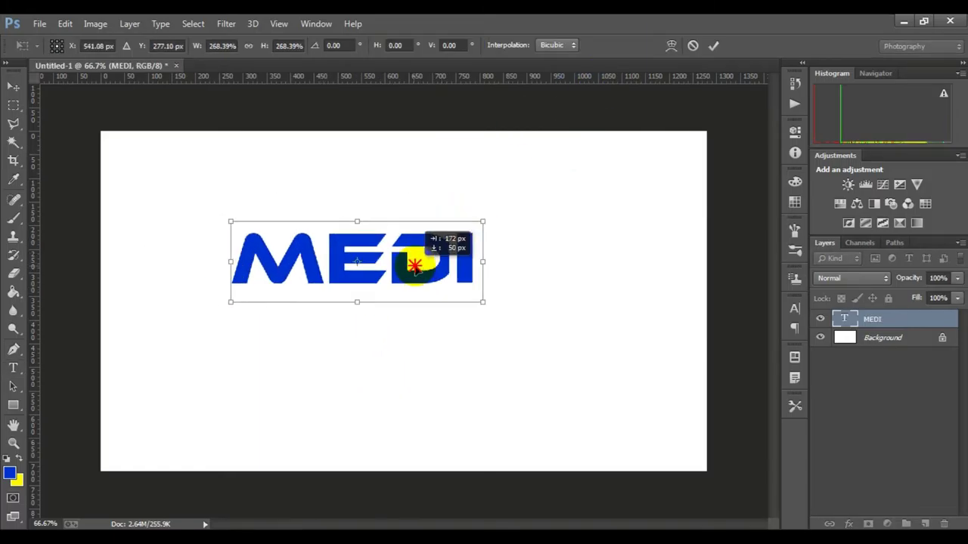
pyautogui.click(713, 46)
pyautogui.click(795, 308)
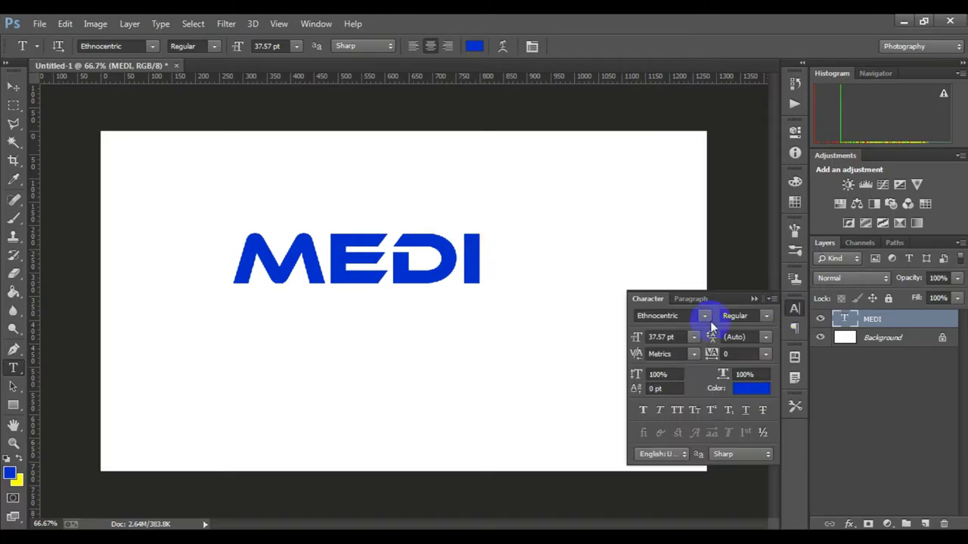
# Step: Set MEDI in Franklin Gothic, widen it to about 118% and enlarge it to 46.7 pt
pyautogui.click(703, 316)
pyautogui.click(716, 164)
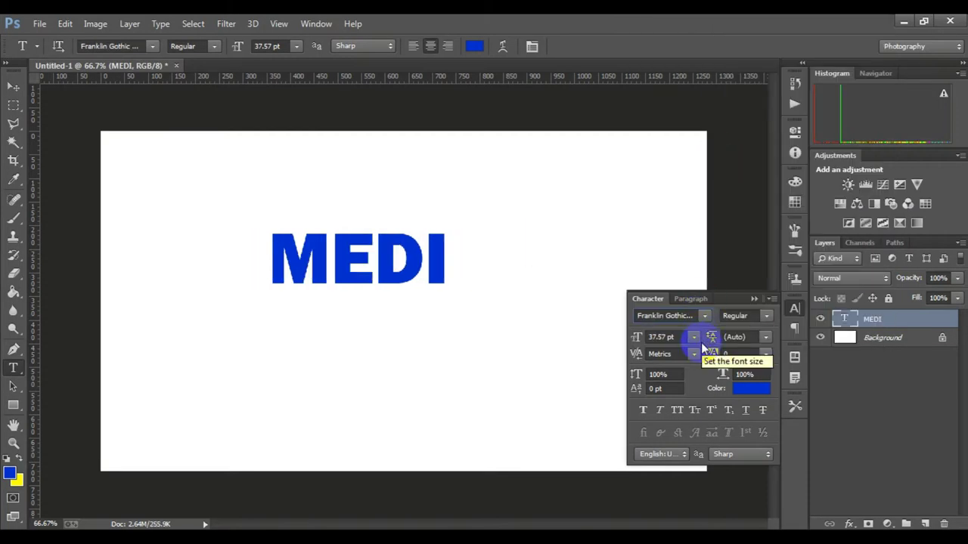
pyautogui.click(754, 300)
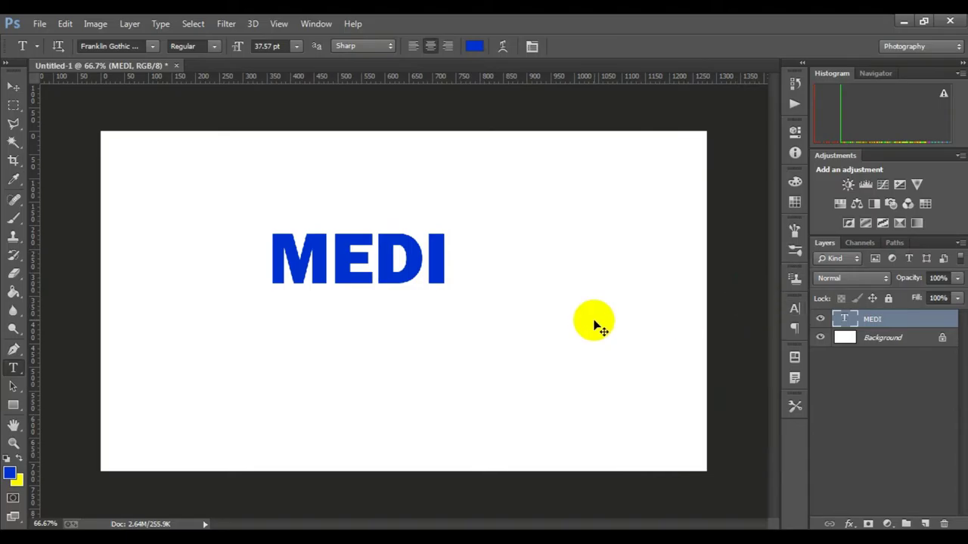
pyautogui.hotkey('ctrl', 't')
pyautogui.moveTo(449, 264); pyautogui.dragTo(480, 264)
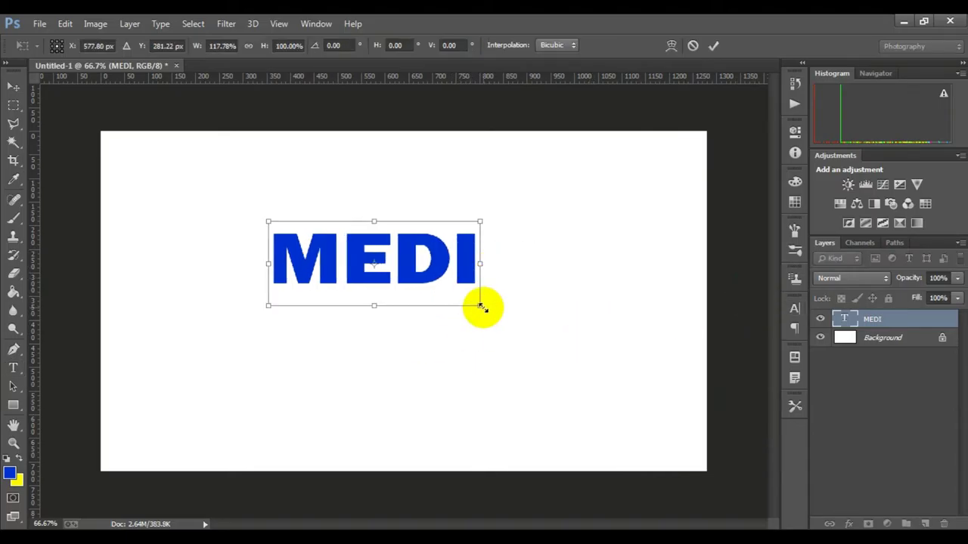
pyautogui.moveTo(481, 306); pyautogui.dragTo(501, 313)
pyautogui.click(713, 46)
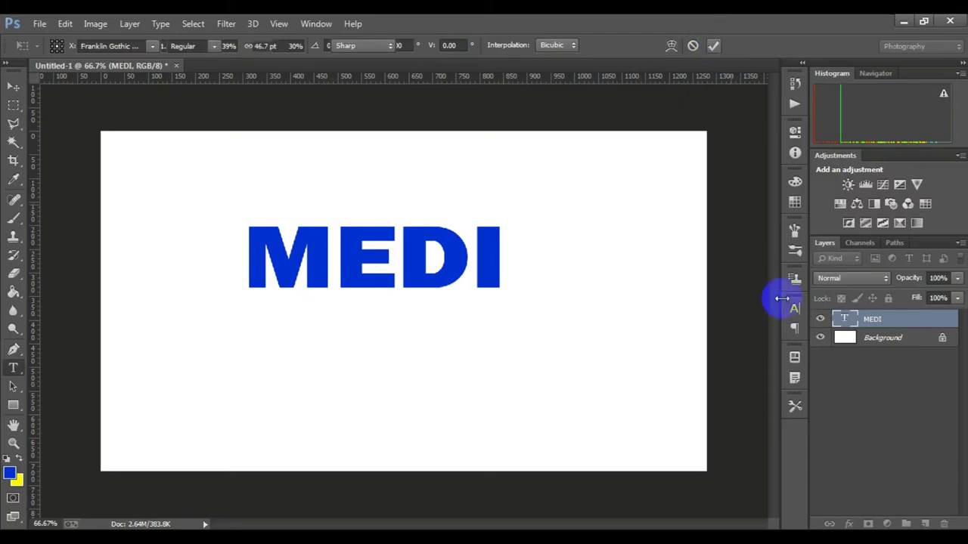
# Step: Rasterize the MEDI type layer
pyautogui.hotkey('ctrl', '+')
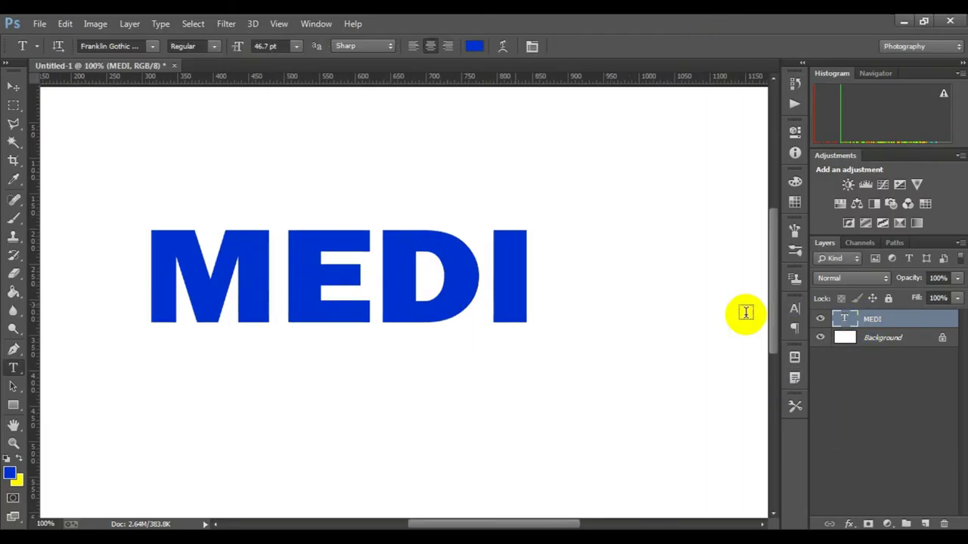
pyautogui.rightClick(892, 324)
pyautogui.click(612, 223)
# Step: Delete the E's stem section between the top and middle bars
pyautogui.hotkey('ctrl', '+')
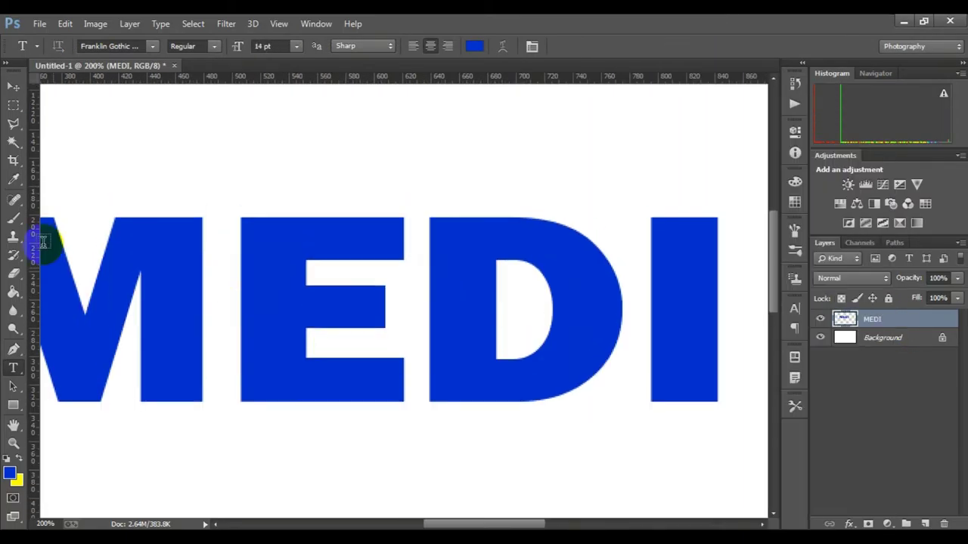
pyautogui.click(12, 105)
pyautogui.moveTo(232, 250); pyautogui.dragTo(325, 284)
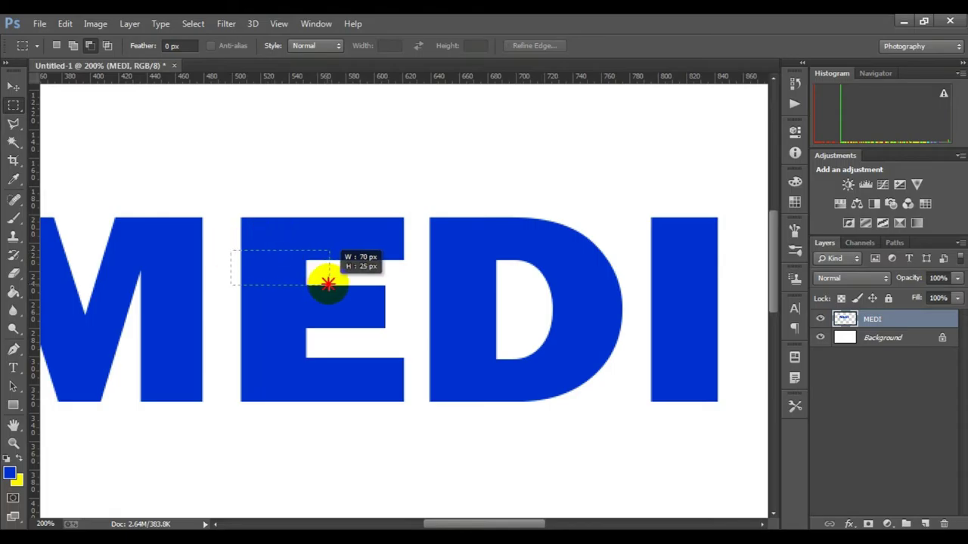
pyautogui.keyDown('ctrl'); pyautogui.click(281, 251); pyautogui.keyUp('ctrl')
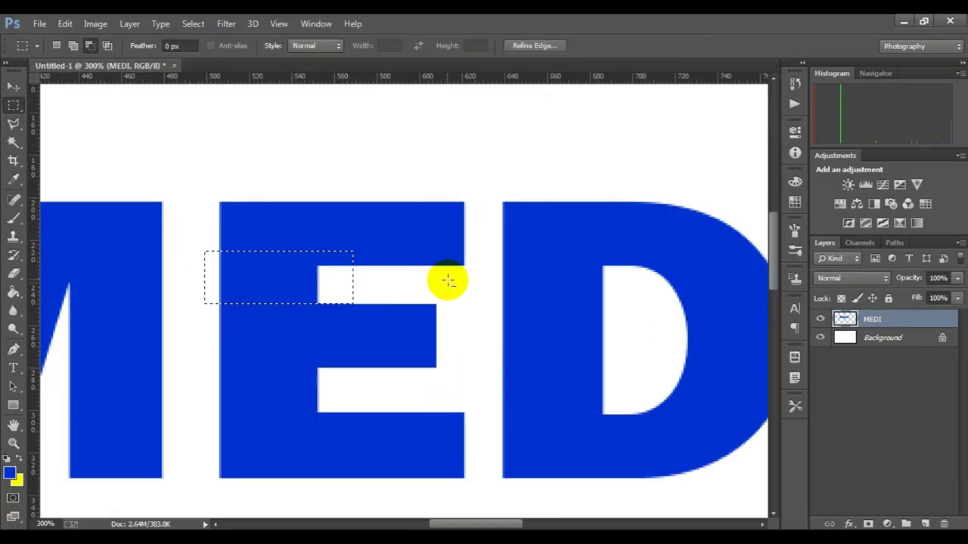
pyautogui.click(73, 45)
pyautogui.moveTo(172, 213); pyautogui.dragTo(374, 269)
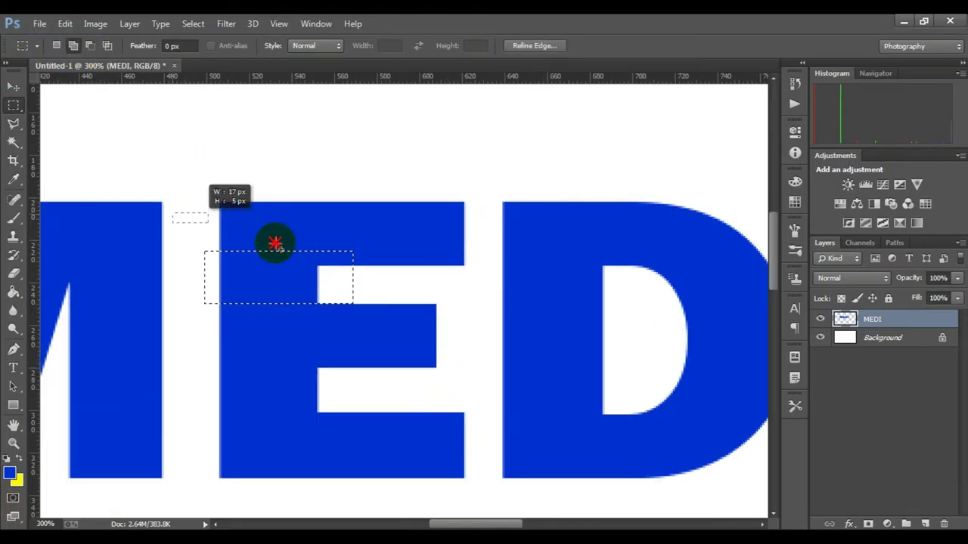
pyautogui.click(90, 46)
pyautogui.moveTo(136, 188); pyautogui.dragTo(412, 265)
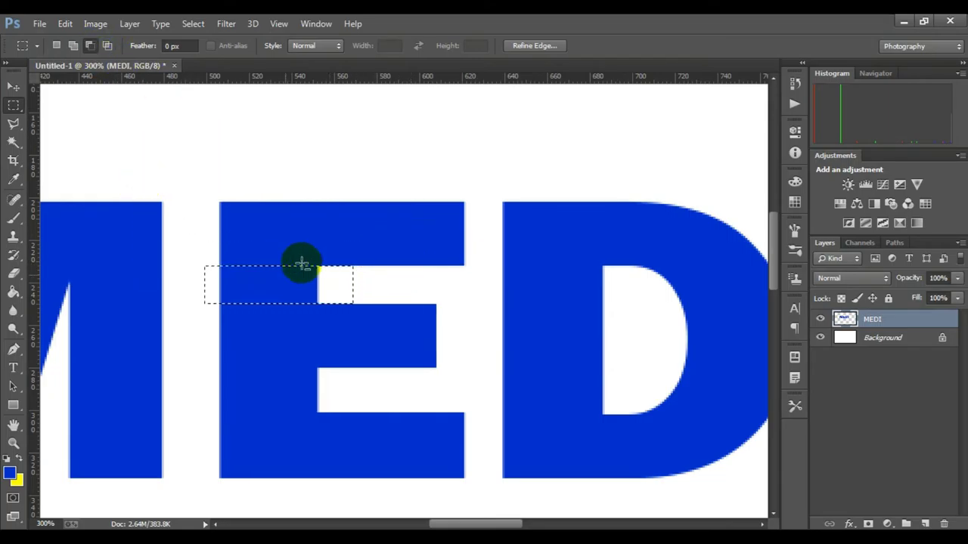
pyautogui.press('Delete')
# Step: Delete the E's stem section between the middle and bottom bars
pyautogui.scroll(-1, 622, 275)
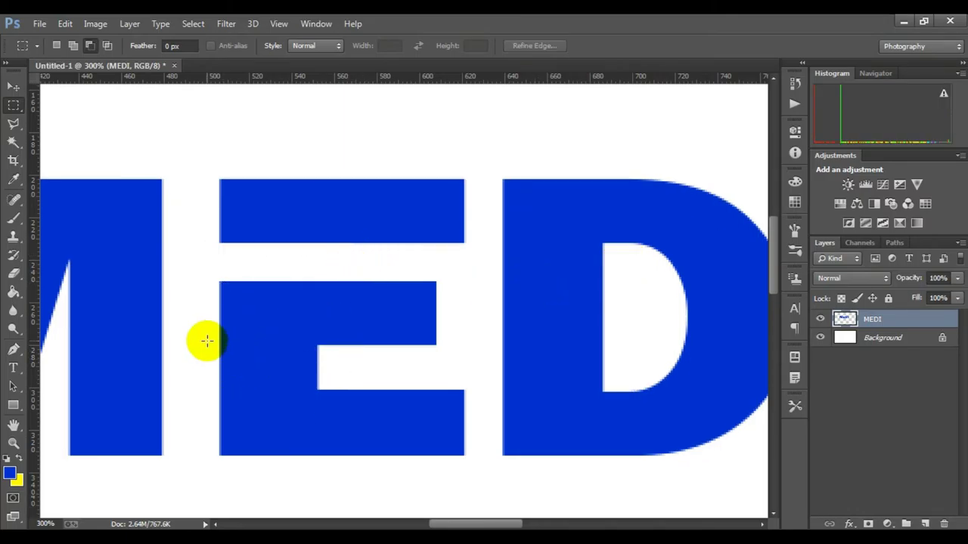
pyautogui.moveTo(207, 335)
pyautogui.mouseDown()
pyautogui.moveTo(320, 371)
pyautogui.moveTo(344, 389)
pyautogui.mouseUp()
pyautogui.moveTo(168, 292); pyautogui.dragTo(361, 345)
pyautogui.press('Delete')
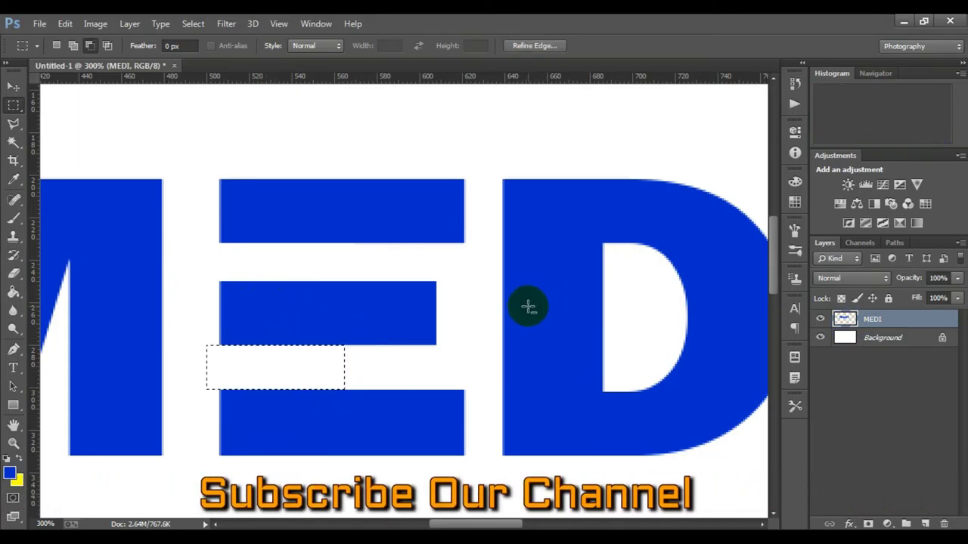
pyautogui.hotkey('ctrl', '-')
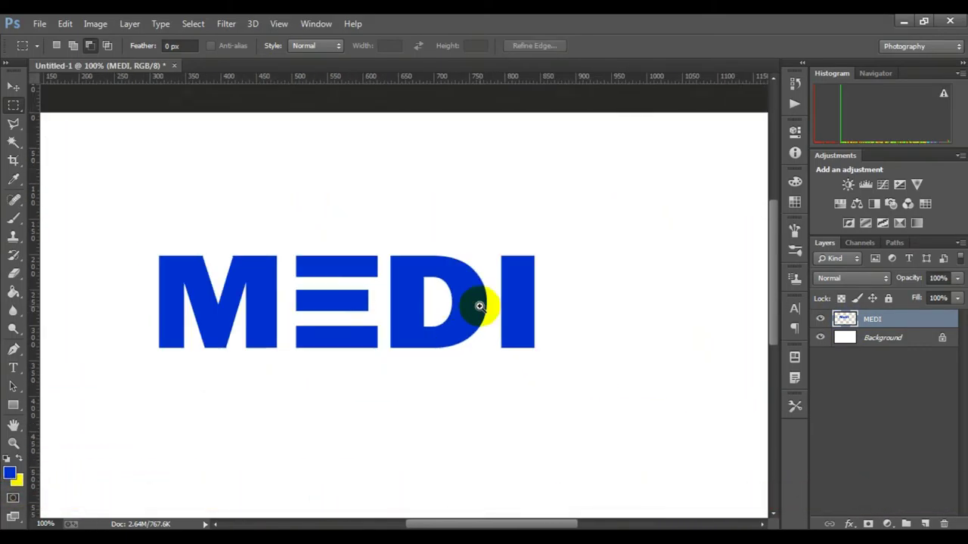
pyautogui.moveTo(443, 310); pyautogui.dragTo(482, 302)
# Step: Draw a blue, stroke-free rectangle over the D's curved side
pyautogui.press('u')
pyautogui.click(130, 45)
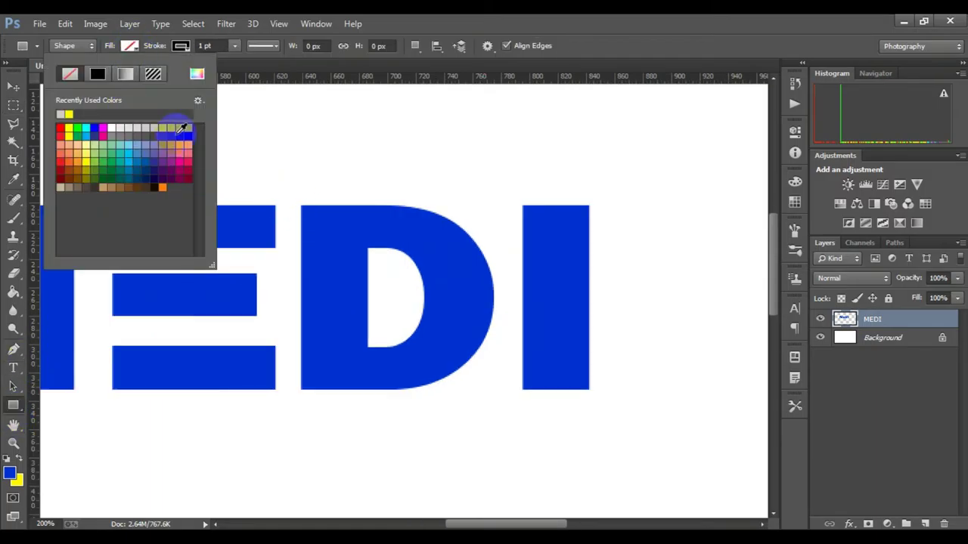
pyautogui.click(197, 73)
pyautogui.click(866, 136)
pyautogui.click(181, 45)
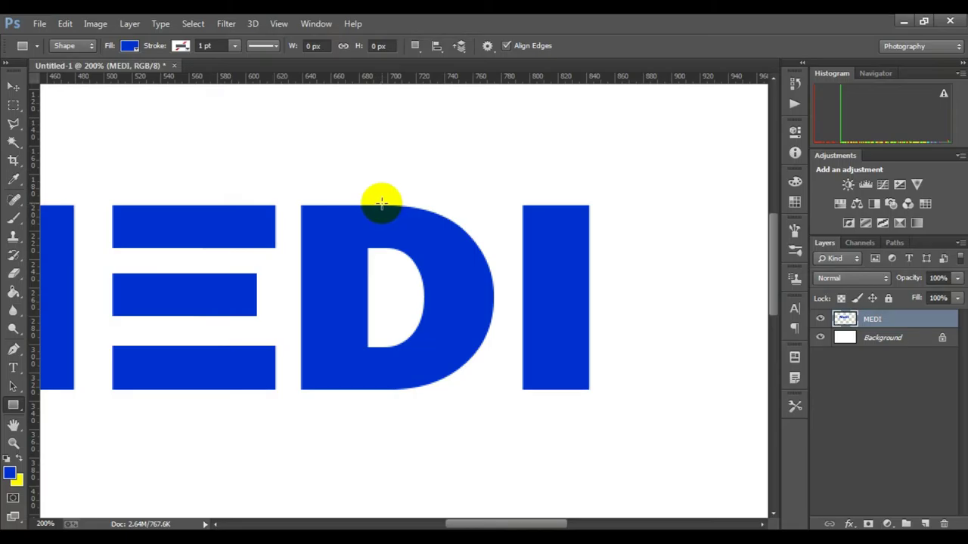
pyautogui.moveTo(382, 203); pyautogui.dragTo(550, 389)
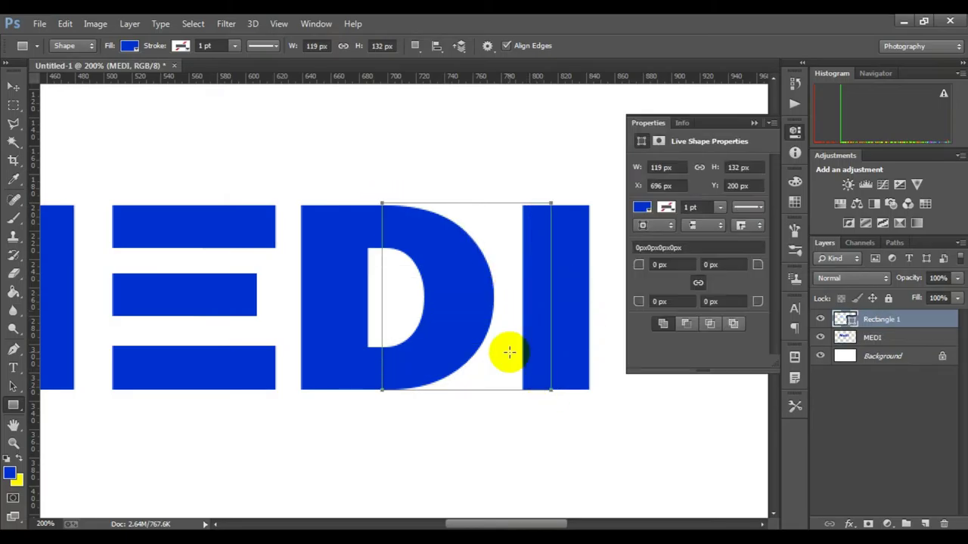
pyautogui.click(752, 123)
# Step: Lower the rectangle's top edge to the letters and narrow it from the left
pyautogui.scroll(1, 471, 190)
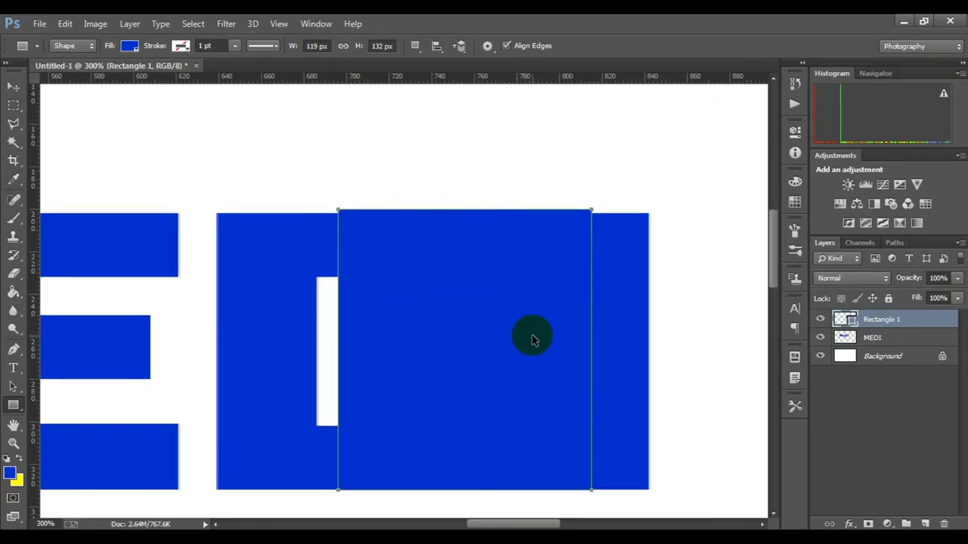
pyautogui.hotkey('ctrl', 't')
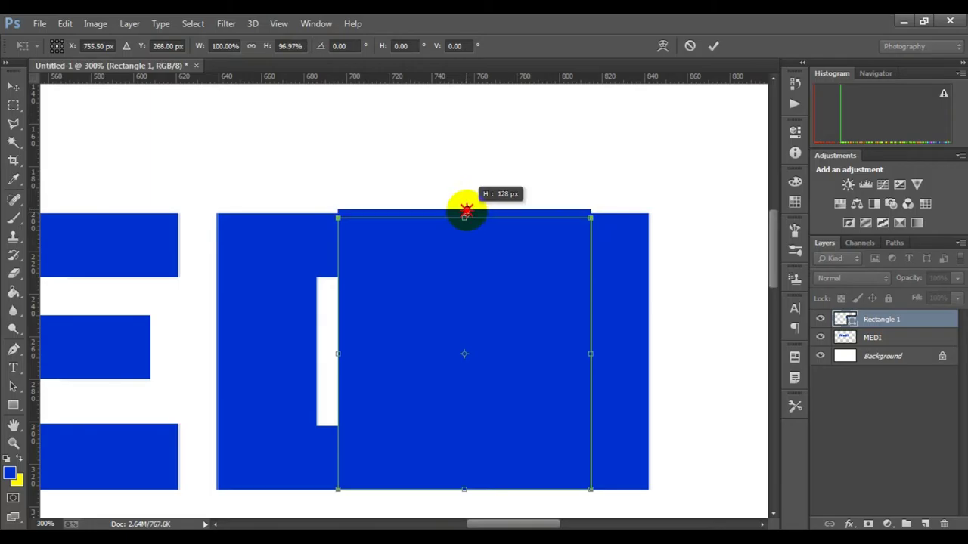
pyautogui.scroll(3, 458, 242)
pyautogui.moveTo(462, 193); pyautogui.dragTo(463, 195)
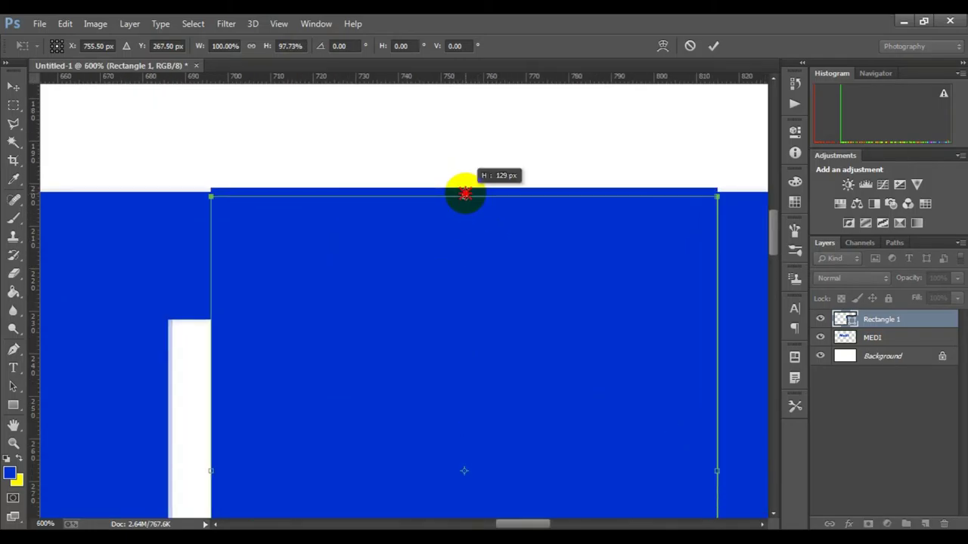
pyautogui.click(713, 45)
pyautogui.scroll(-1, 439, 296)
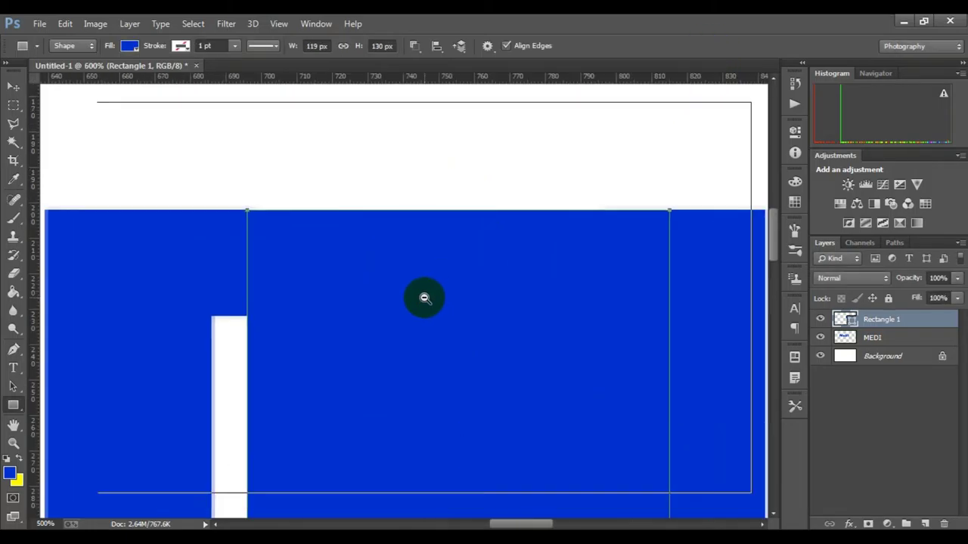
pyautogui.scroll(-1, 424, 299)
pyautogui.hotkey('ctrl', 't')
pyautogui.moveTo(271, 398)
pyautogui.mouseDown()
pyautogui.moveTo(366, 283)
pyautogui.moveTo(326, 274)
pyautogui.mouseUp()
pyautogui.scroll(-1, 335, 335)
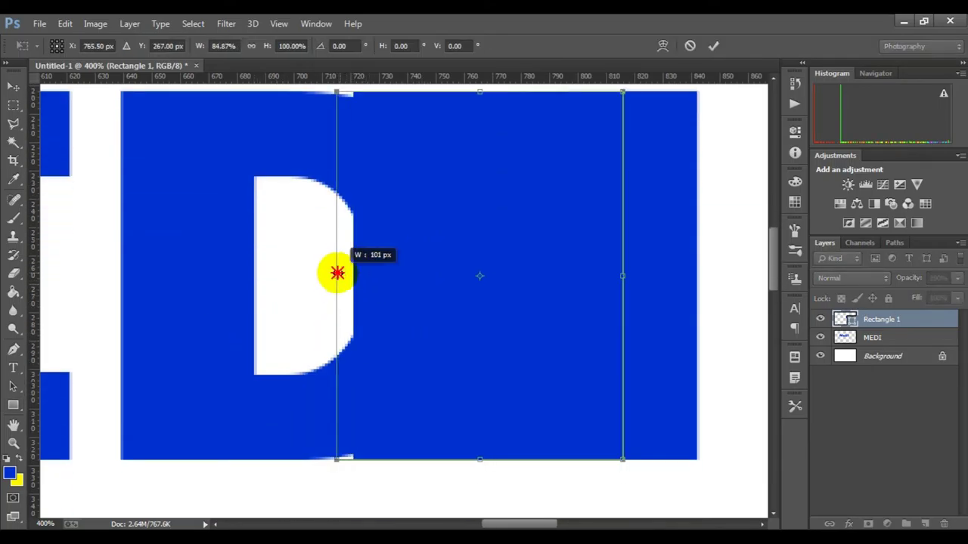
pyautogui.scroll(1, 457, 297)
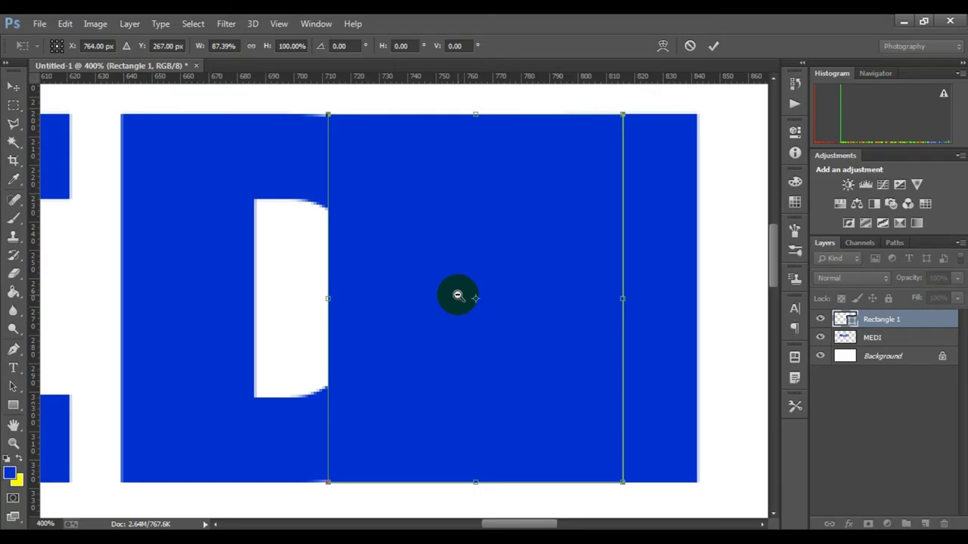
pyautogui.scroll(-2, 457, 295)
pyautogui.press('Return')
# Step: Move Rectangle 1 beneath the MEDI layer and keep it selected
pyautogui.moveTo(881, 319); pyautogui.dragTo(875, 347)
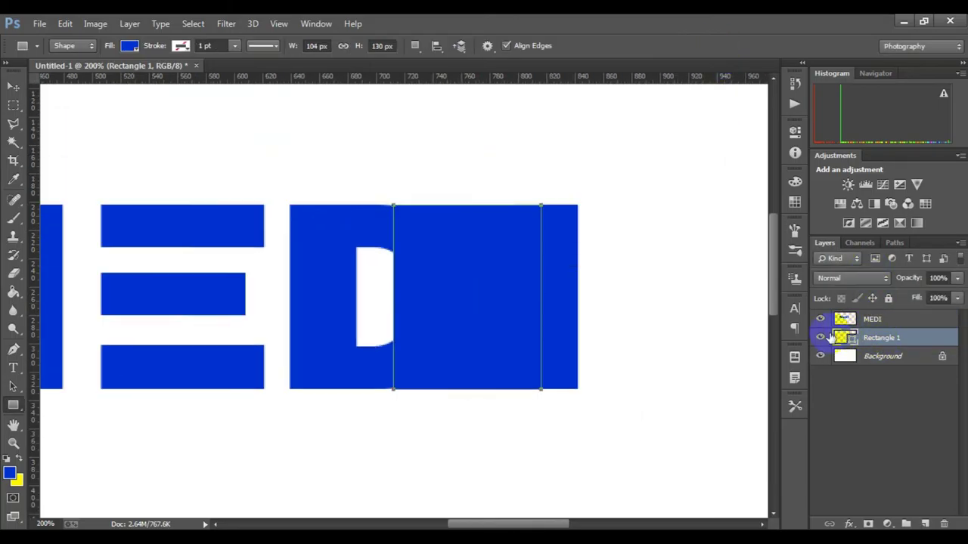
pyautogui.click(821, 338)
pyautogui.click(821, 338)
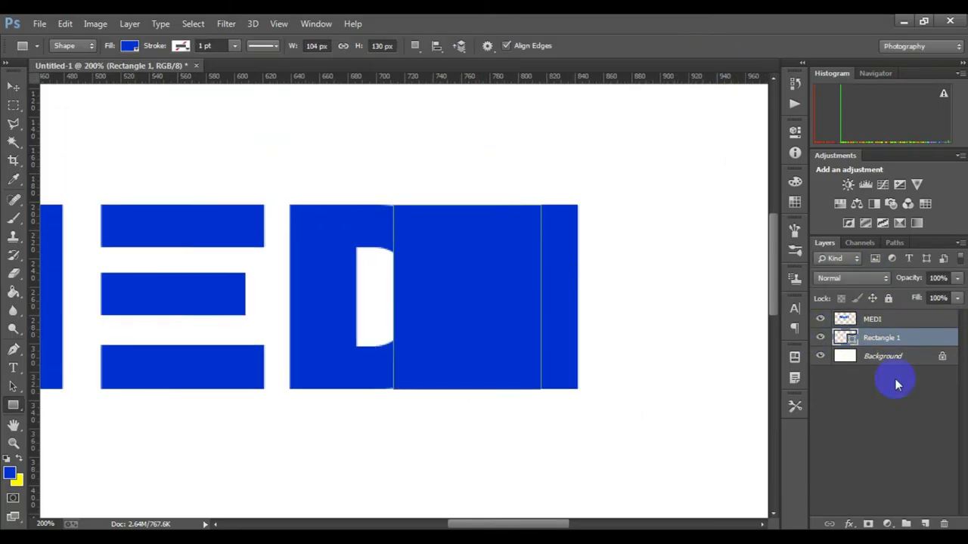
pyautogui.click(883, 356)
pyautogui.scroll(1, 514, 330)
pyautogui.click(875, 338)
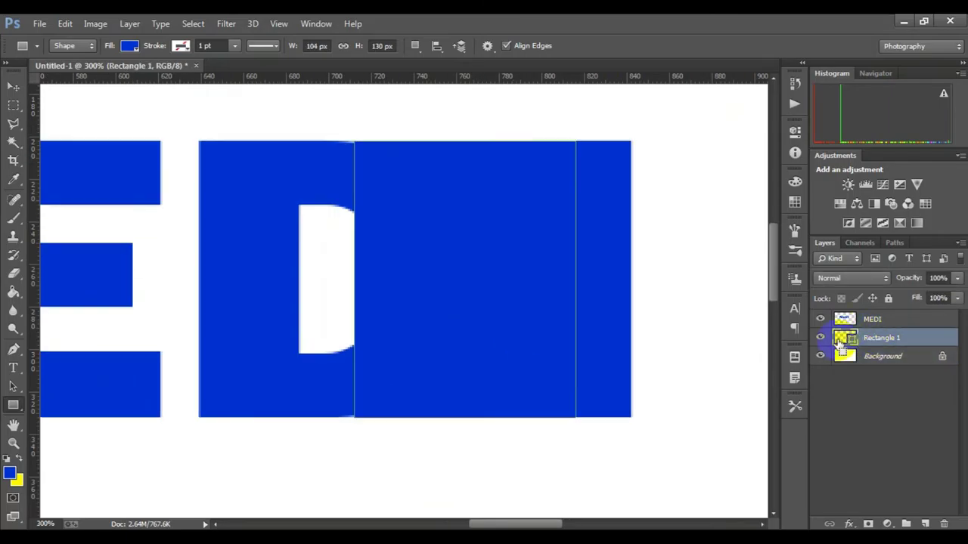
# Step: Stretch the rectangle's left edge across the whole D
pyautogui.hotkey('ctrl', 't')
pyautogui.moveTo(353, 278); pyautogui.dragTo(343, 279)
pyautogui.click(713, 46)
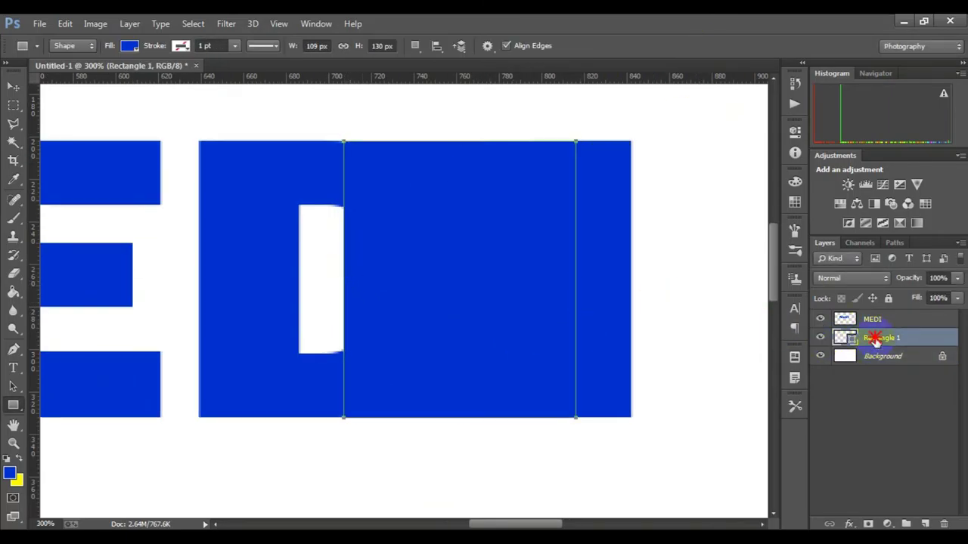
pyautogui.rightClick(875, 337)
pyautogui.click(626, 188)
# Step: Hide Rectangle 1 and Magic Wand-select the D on the MEDI layer
pyautogui.click(882, 321)
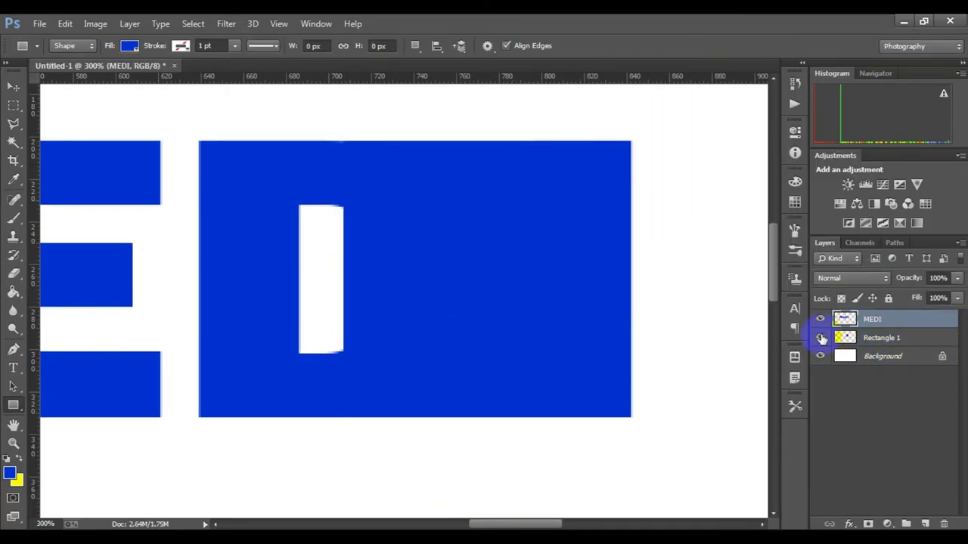
pyautogui.click(821, 337)
pyautogui.click(12, 141)
pyautogui.click(281, 178)
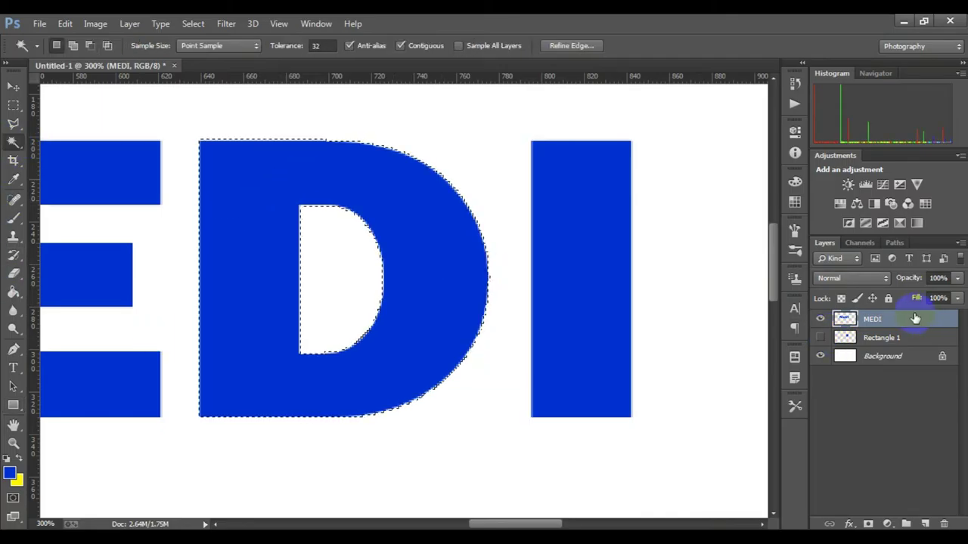
pyautogui.scroll(-3, 456, 329)
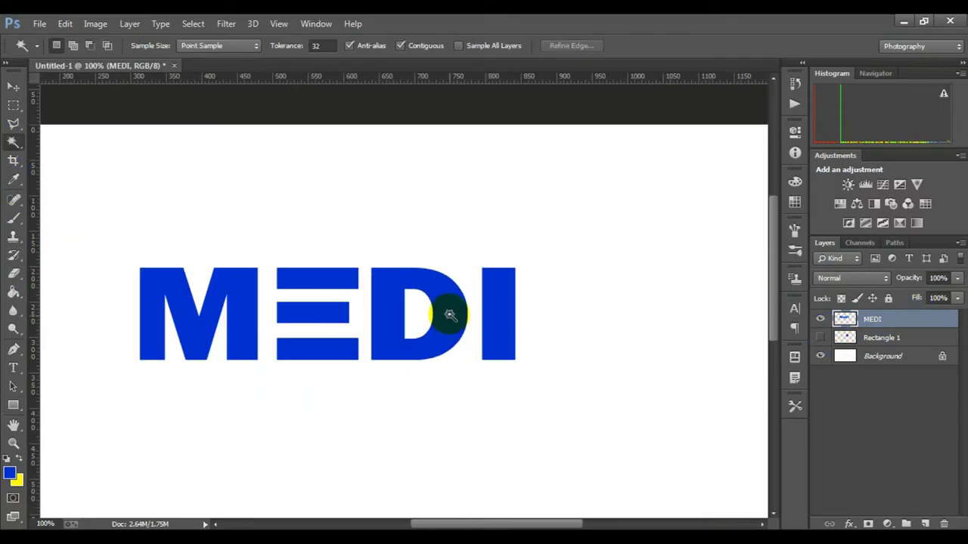
# Step: Show Rectangle 1 and expand the D selection by 5 px
pyautogui.click(820, 337)
pyautogui.click(873, 340)
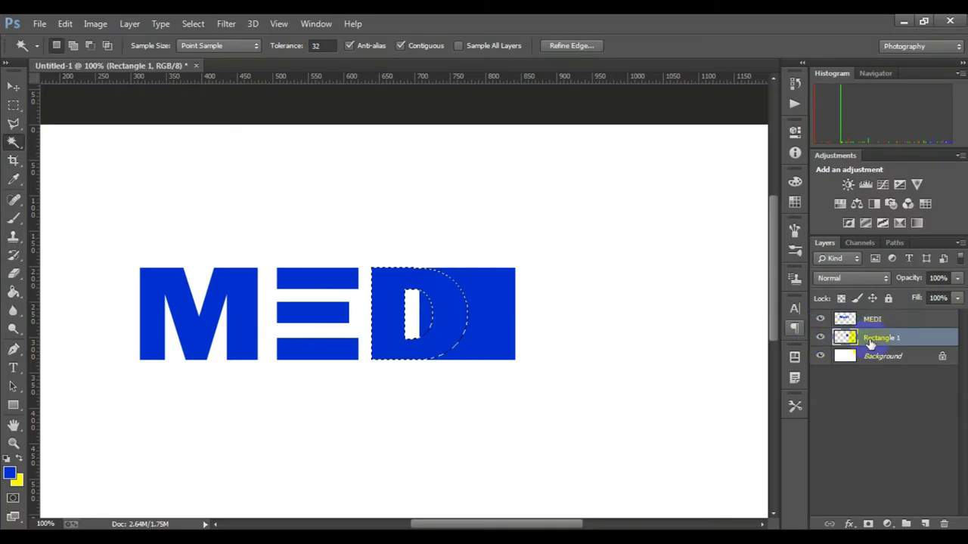
pyautogui.click(96, 24)
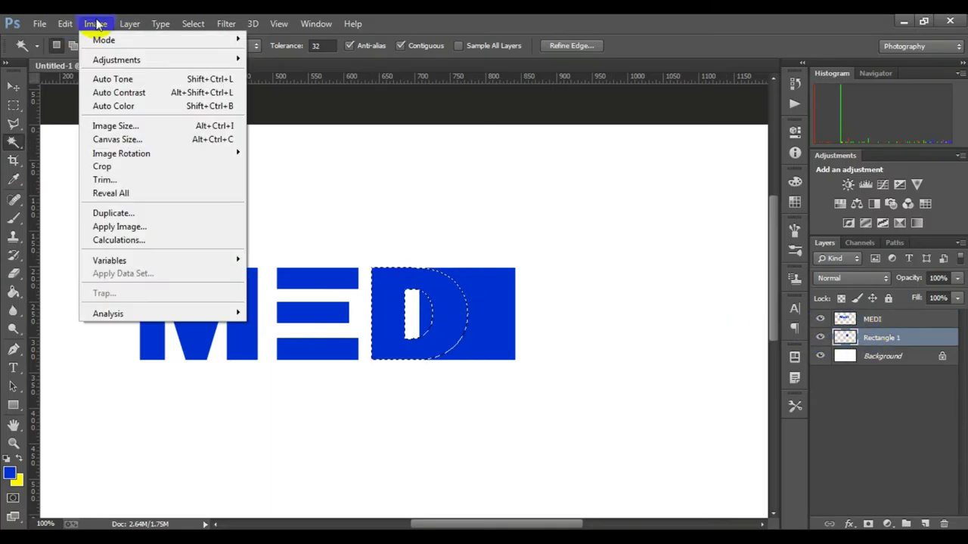
pyautogui.click(130, 23)
pyautogui.click(130, 23)
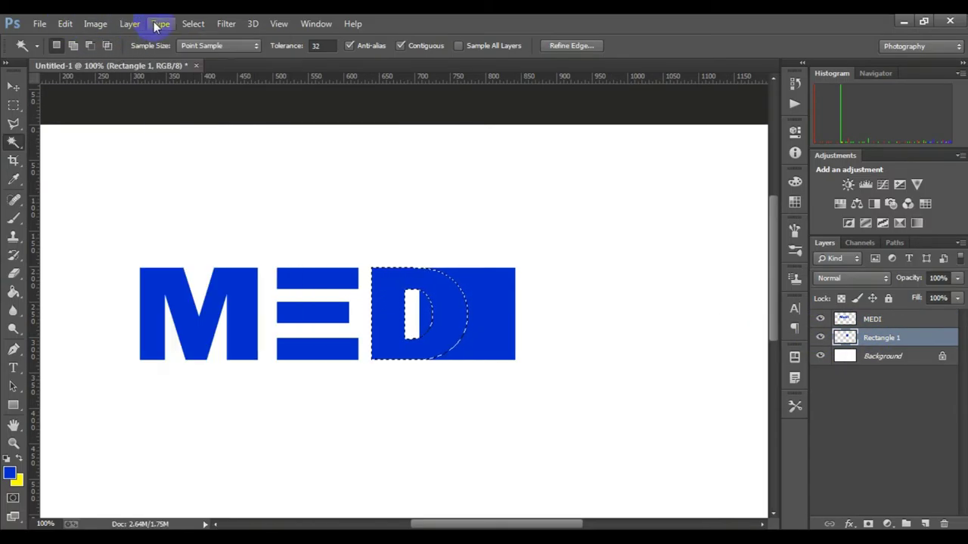
pyautogui.click(159, 23)
pyautogui.click(157, 25)
pyautogui.click(192, 23)
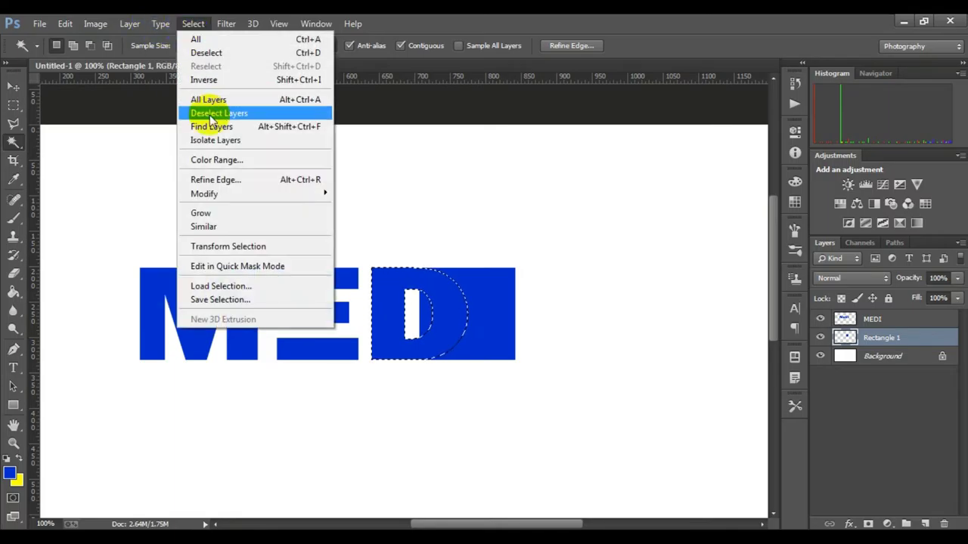
pyautogui.click(361, 220)
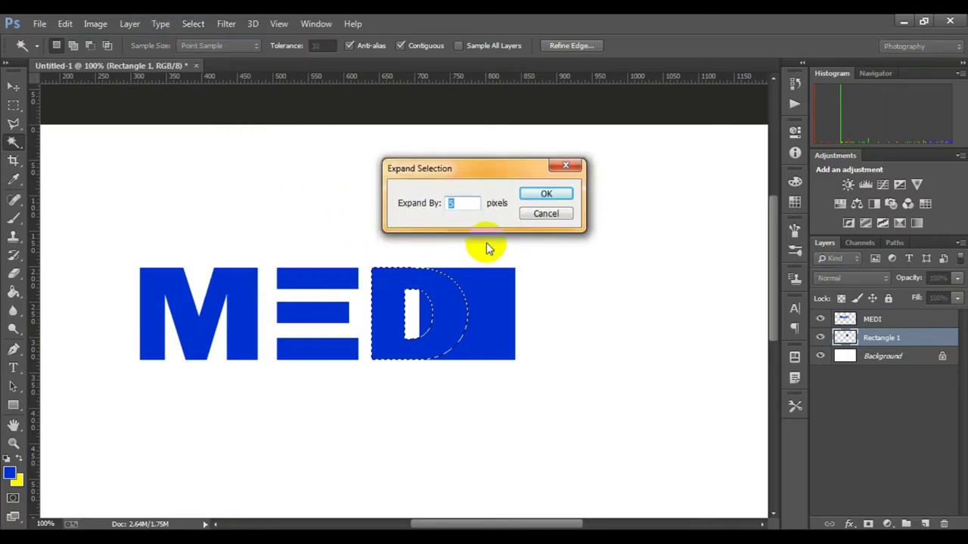
pyautogui.click(546, 196)
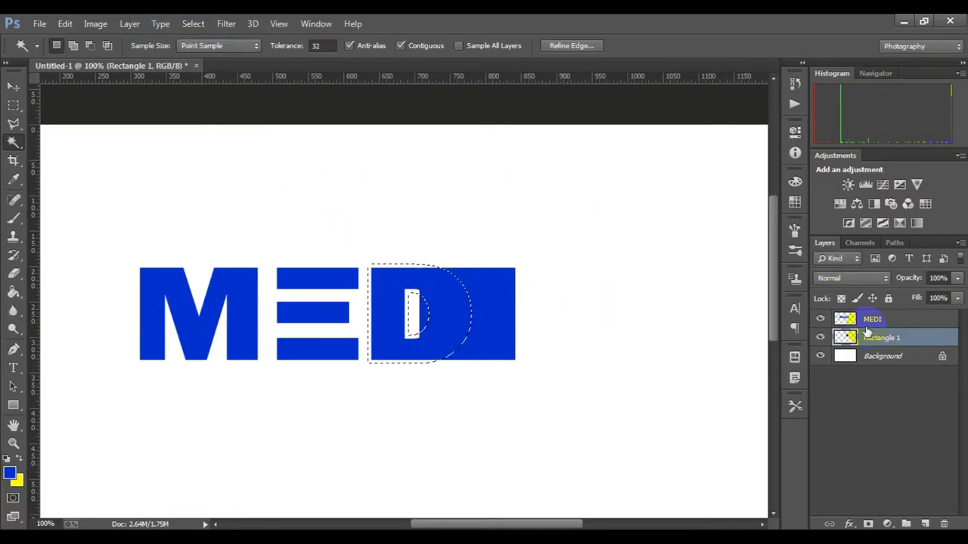
# Step: Delete the expanded D area from Rectangle 1 and tidy the edges with the Eraser
pyautogui.press('Delete')
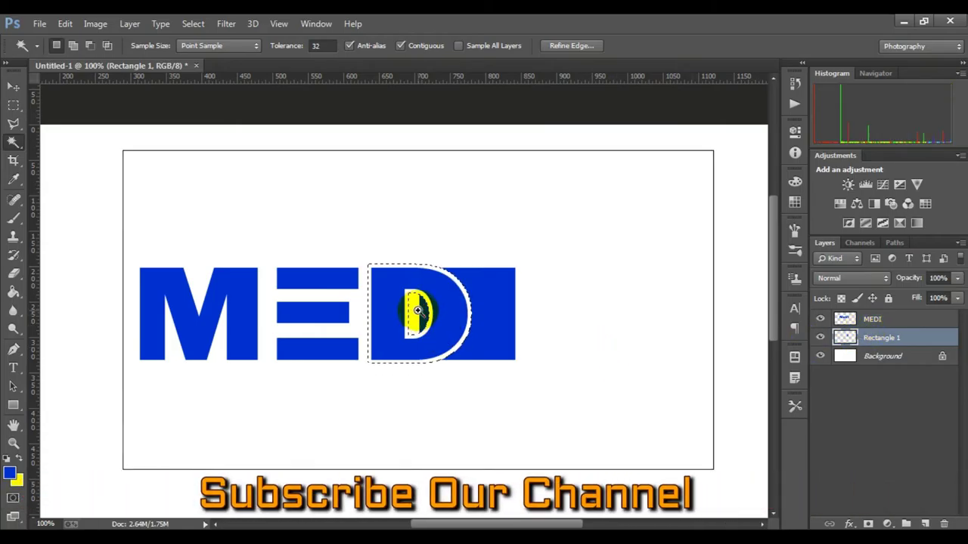
pyautogui.scroll(2, 417, 310)
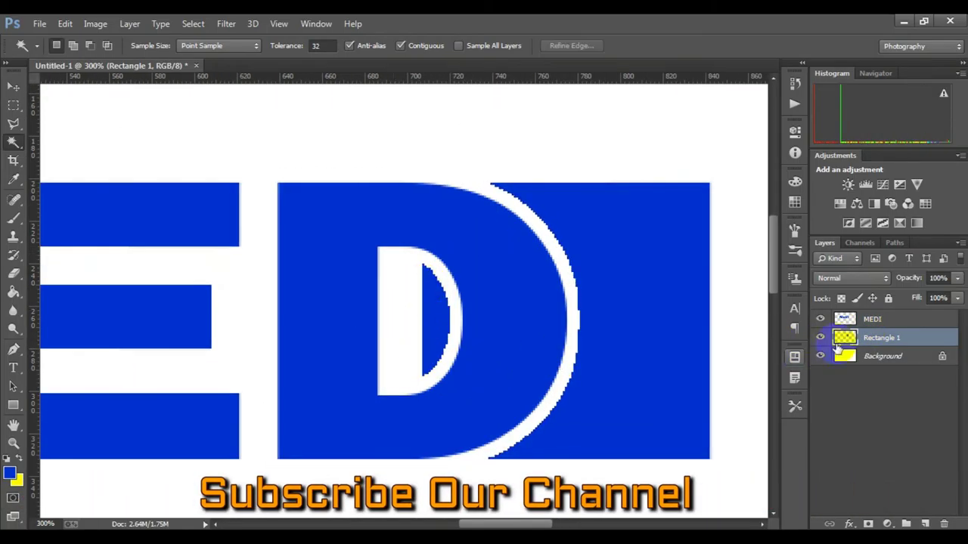
pyautogui.click(13, 273)
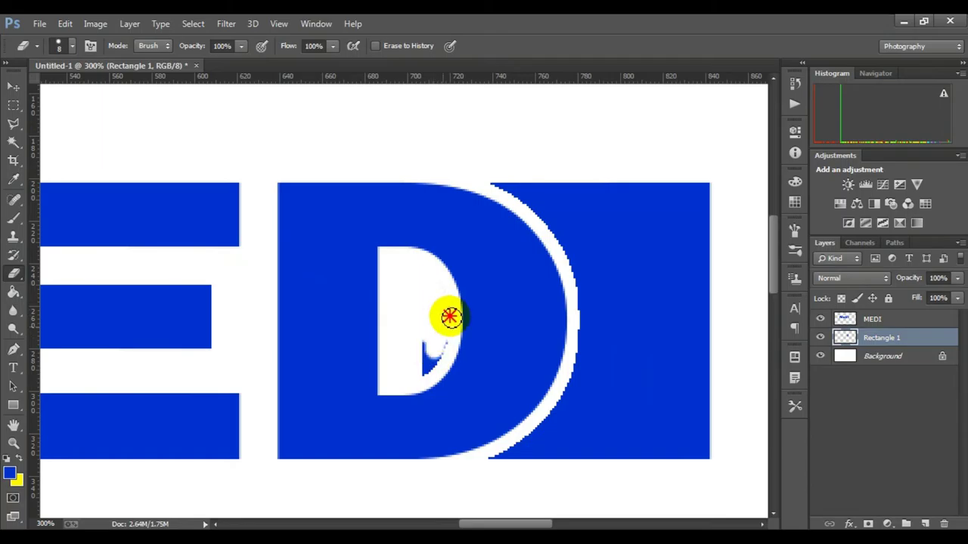
pyautogui.scroll(-4, 458, 320)
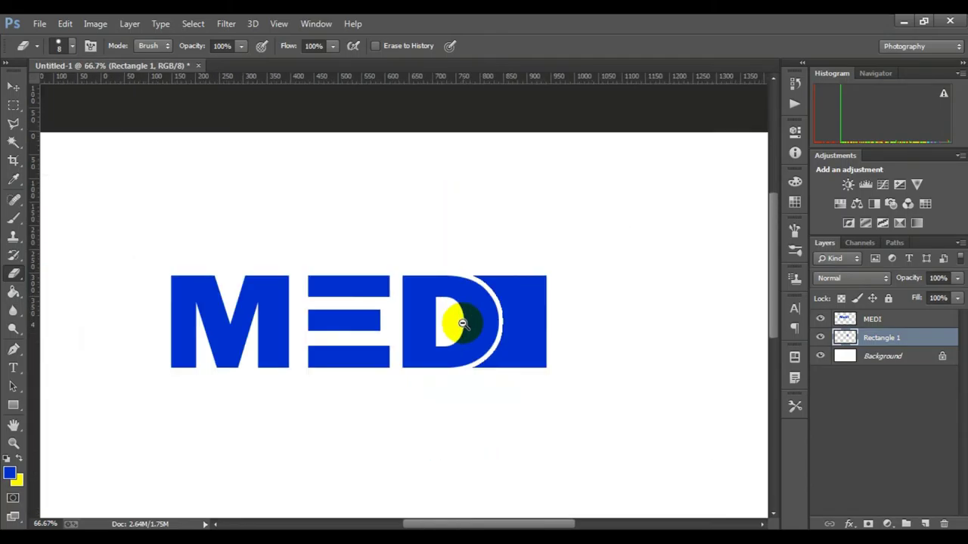
pyautogui.scroll(-1, 438, 287)
pyautogui.scroll(1, 428, 270)
pyautogui.scroll(1, 469, 276)
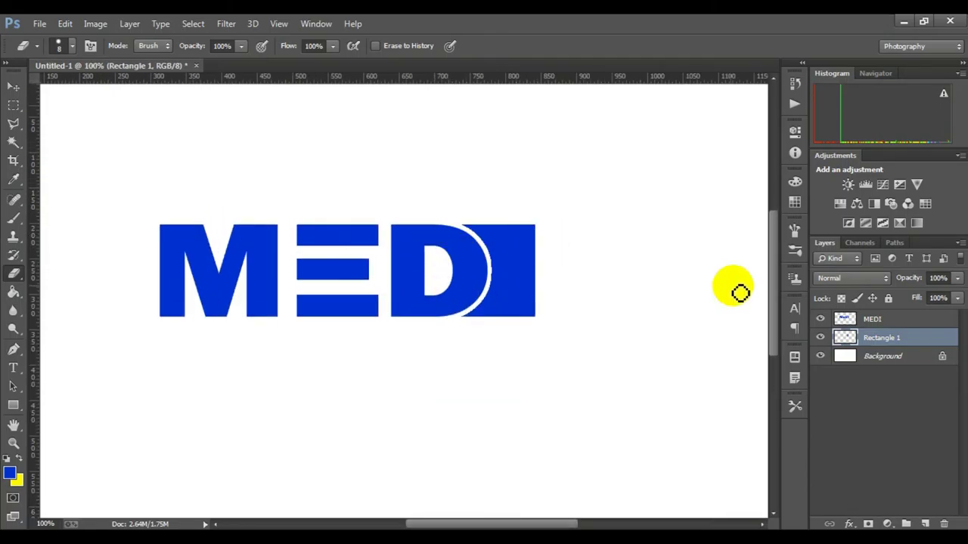
pyautogui.click(873, 320)
# Step: Draw a 70×74 px Ellipse 1 circle above the I and fill it red
pyautogui.click(881, 338)
pyautogui.click(13, 406)
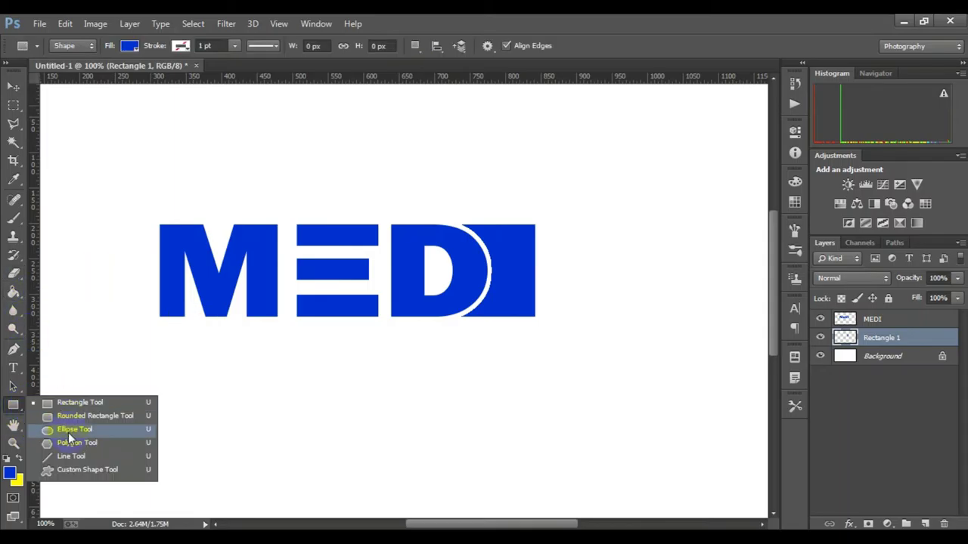
pyautogui.click(57, 430)
pyautogui.moveTo(470, 166); pyautogui.dragTo(523, 223)
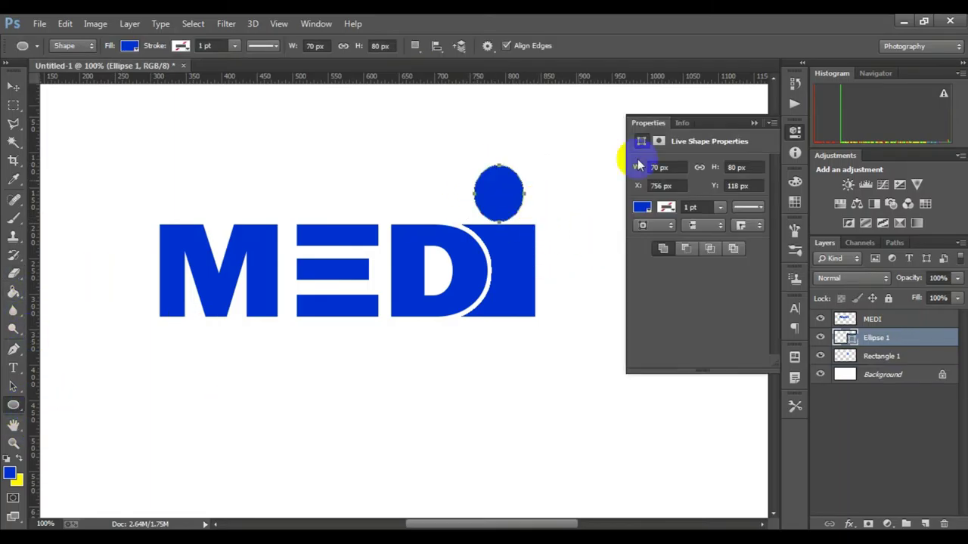
pyautogui.hotkey('ctrl', 't')
pyautogui.click(713, 45)
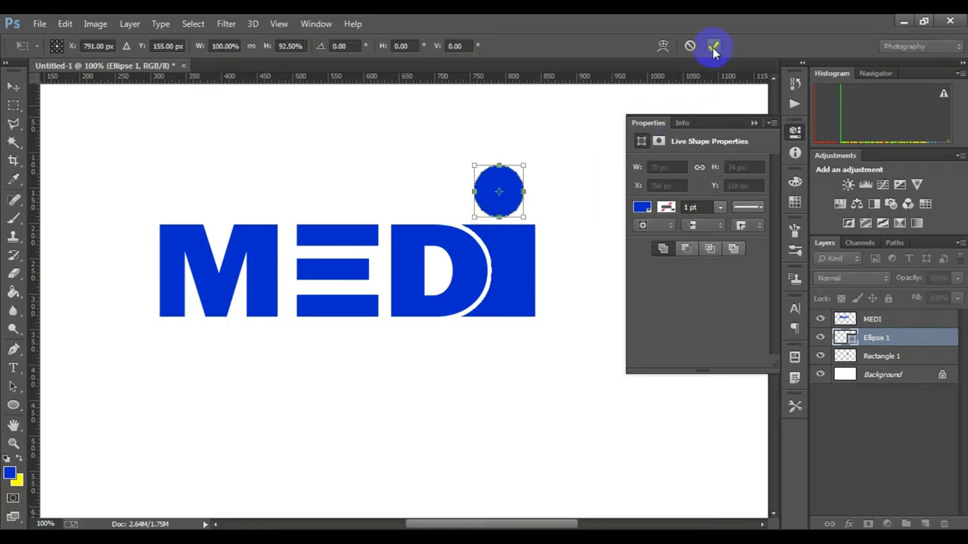
pyautogui.click(641, 207)
pyautogui.click(642, 275)
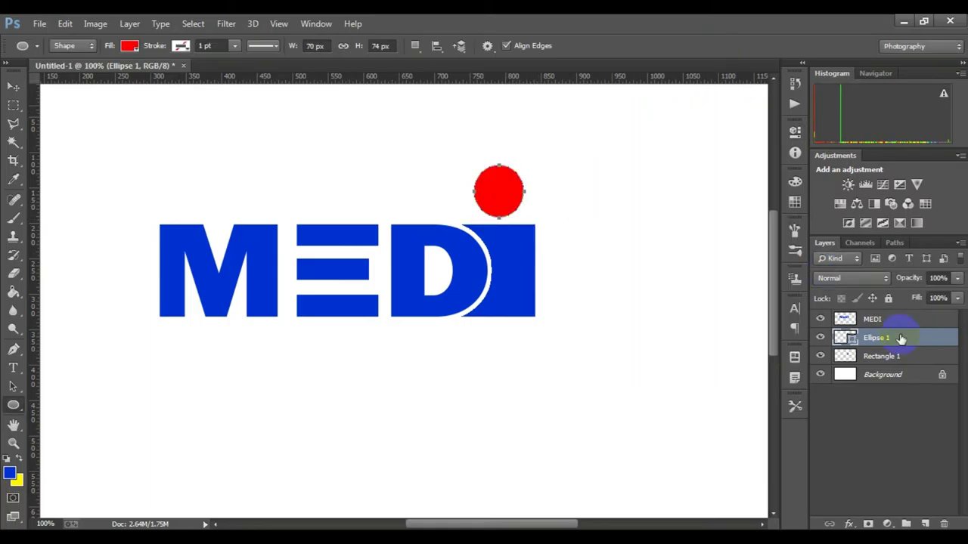
pyautogui.rightClick(900, 339)
pyautogui.click(642, 207)
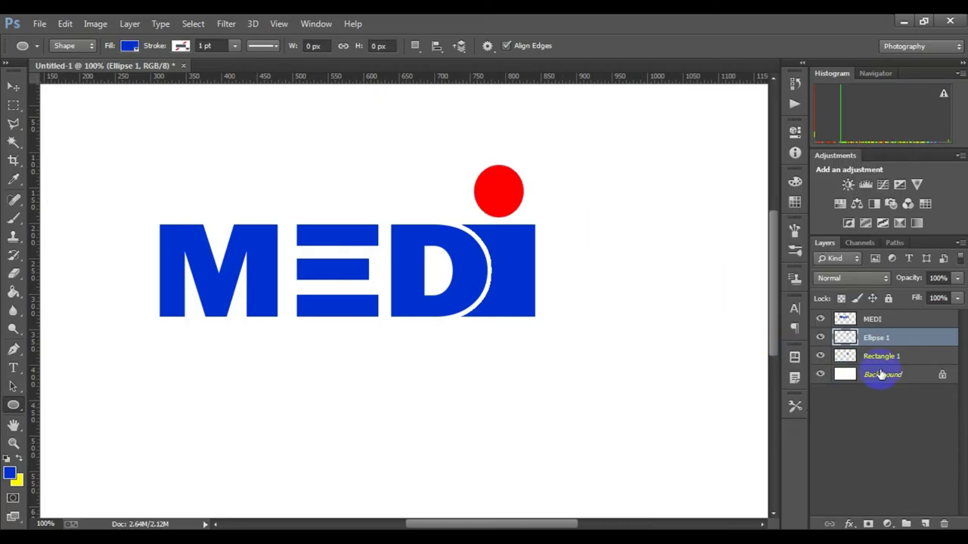
pyautogui.click(828, 375)
# Step: Fill the E's three bars red on the MEDI layer, then deselect
pyautogui.click(869, 319)
pyautogui.hotkey('ctrl', '+')
pyautogui.click(13, 105)
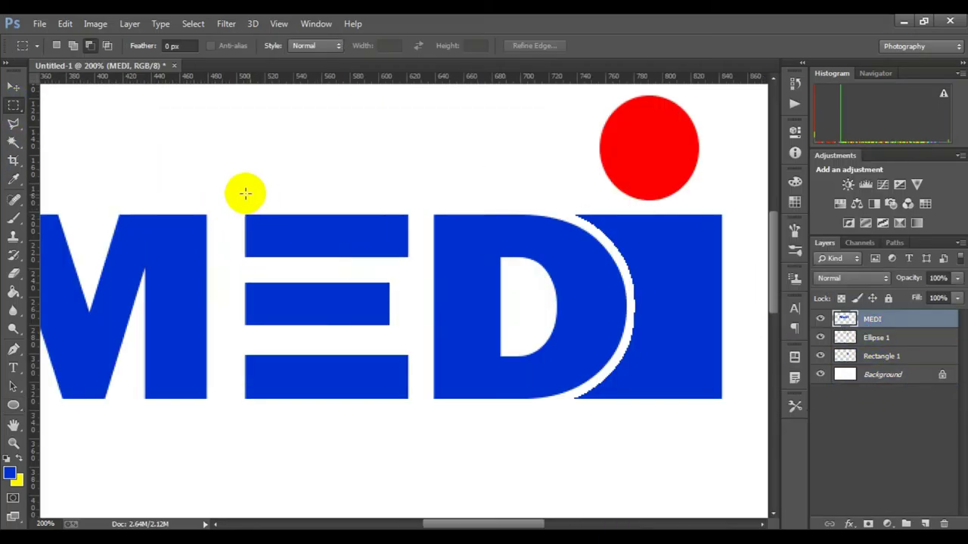
pyautogui.moveTo(235, 190); pyautogui.dragTo(417, 422)
pyautogui.click(17, 479)
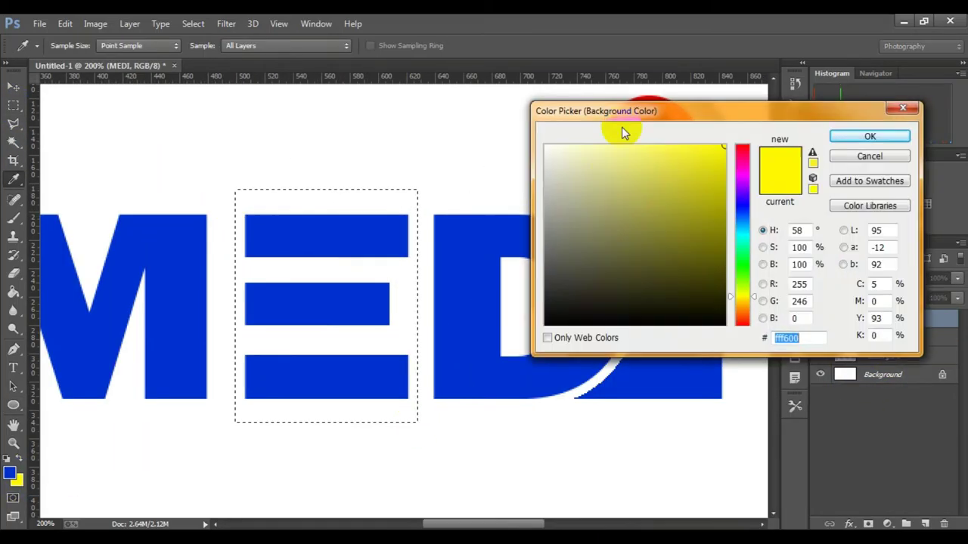
pyautogui.moveTo(620, 112); pyautogui.dragTo(171, 163)
pyautogui.click(649, 147)
pyautogui.click(423, 189)
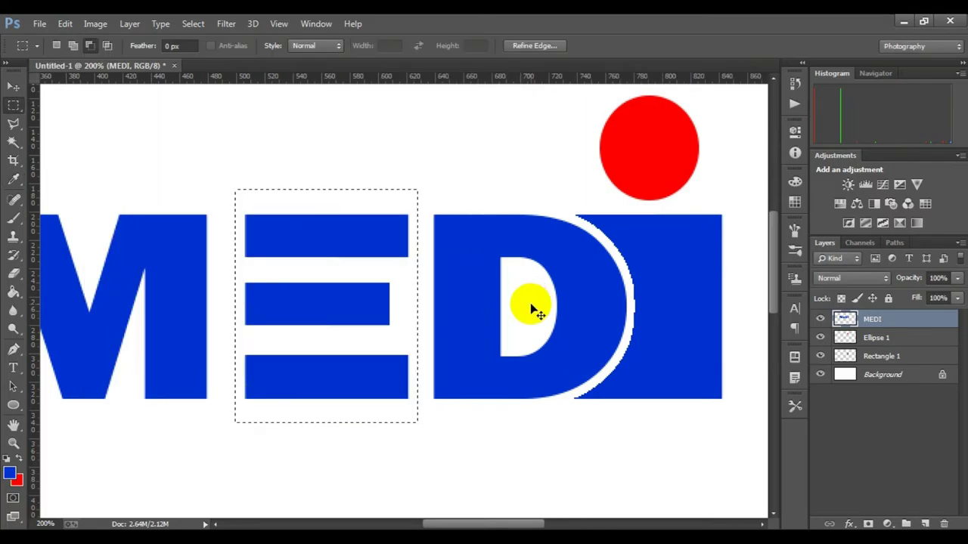
pyautogui.hotkey('ctrl', 'BackSpace')
pyautogui.hotkey('ctrl', 'd')
# Step: Zoom out to the whole page and start a new text line below MEDI
pyautogui.hotkey('ctrl', '-')
pyautogui.hotkey('ctrl', '-')
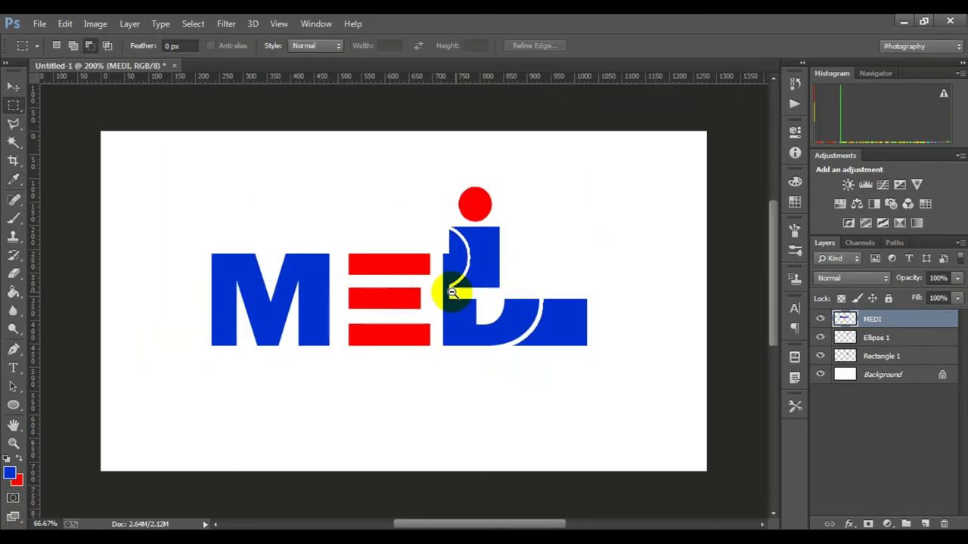
pyautogui.keyDown('alt'); pyautogui.click(452, 293); pyautogui.keyUp('alt')
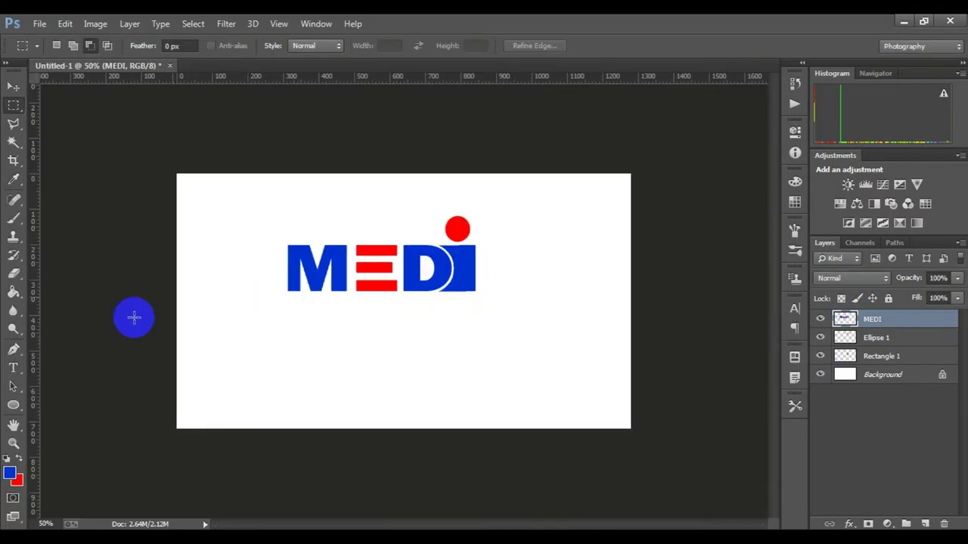
pyautogui.click(13, 369)
pyautogui.click(380, 335)
pyautogui.write('BOX')
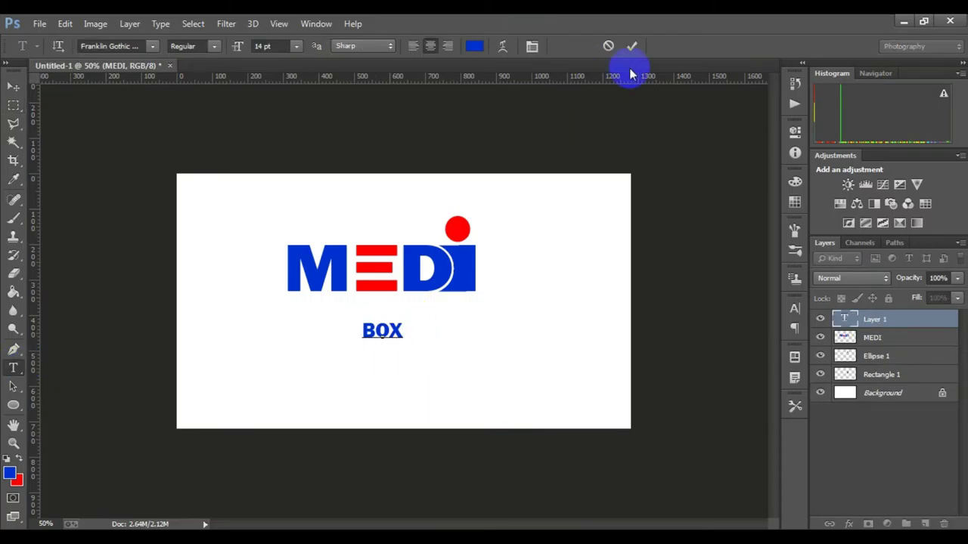
# Step: Commit the BOX text and enlarge it to about 343%
pyautogui.click(632, 46)
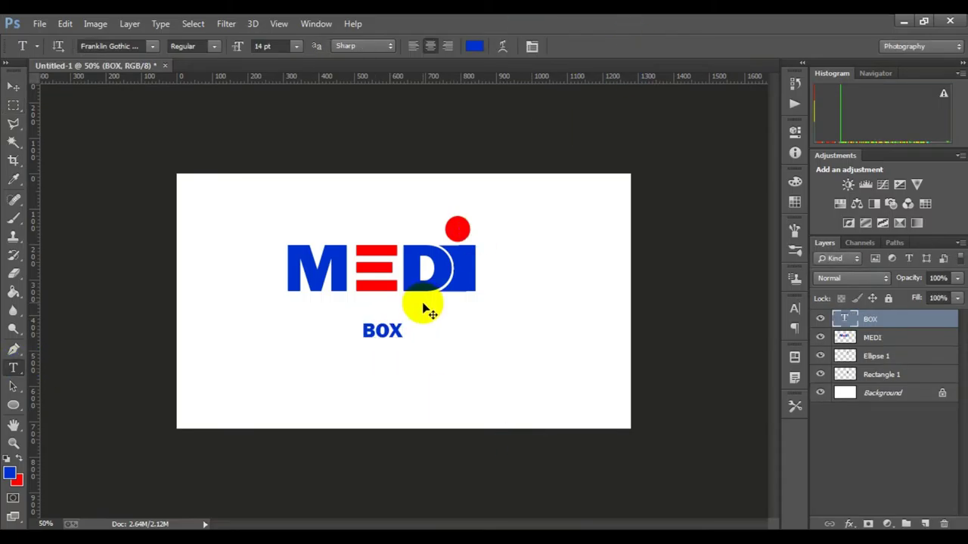
pyautogui.hotkey('ctrl', 't')
pyautogui.moveTo(407, 340)
pyautogui.mouseDown()
pyautogui.moveTo(445, 368)
pyautogui.moveTo(451, 326)
pyautogui.mouseUp()
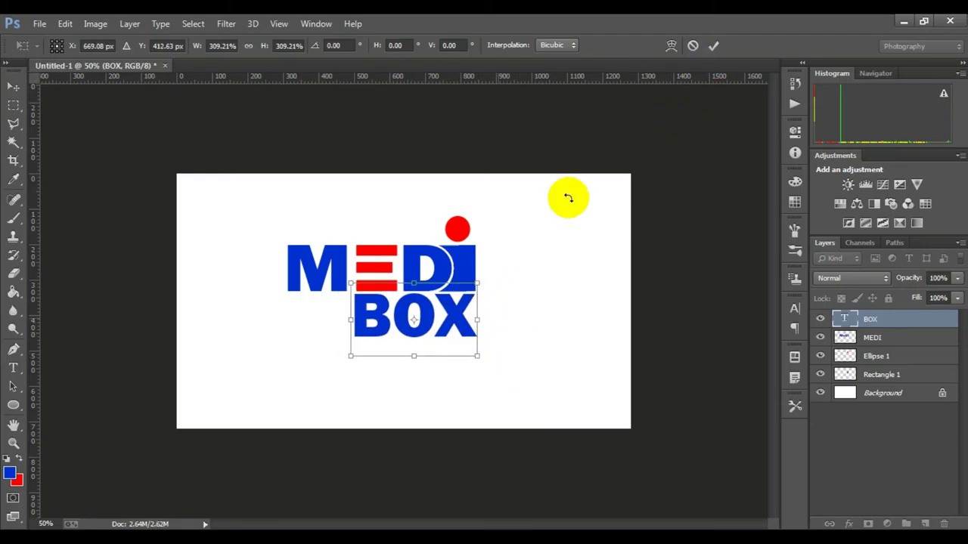
pyautogui.moveTo(481, 349); pyautogui.dragTo(478, 363)
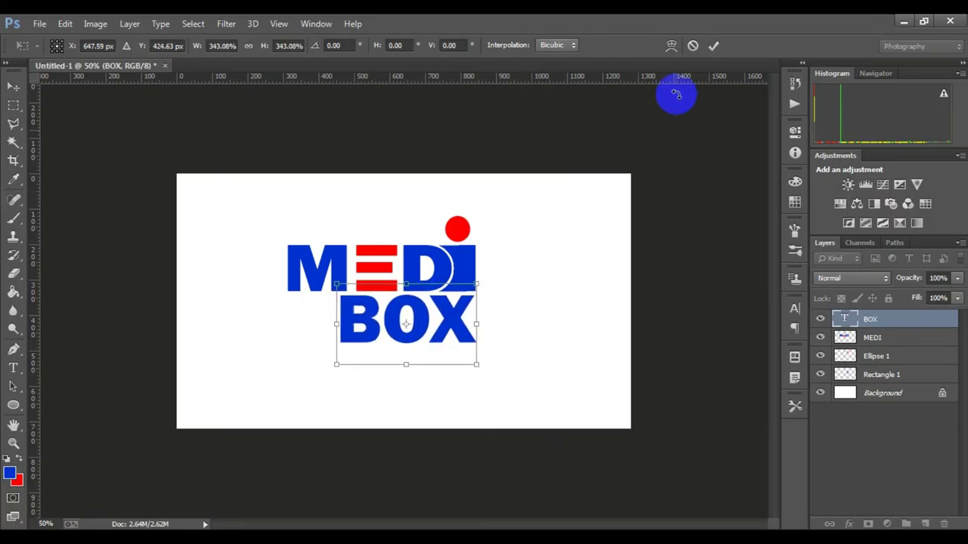
pyautogui.moveTo(475, 364); pyautogui.dragTo(479, 391)
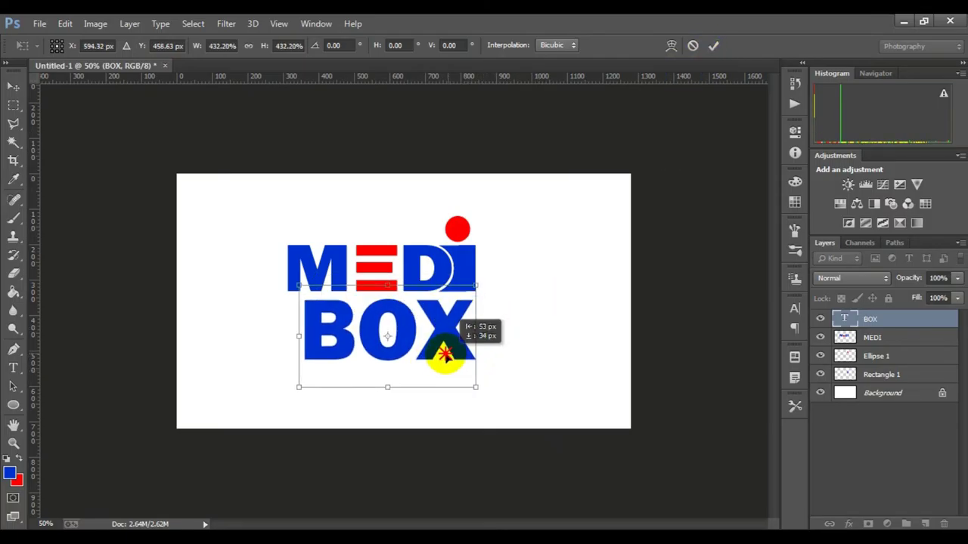
pyautogui.moveTo(442, 365); pyautogui.dragTo(443, 365)
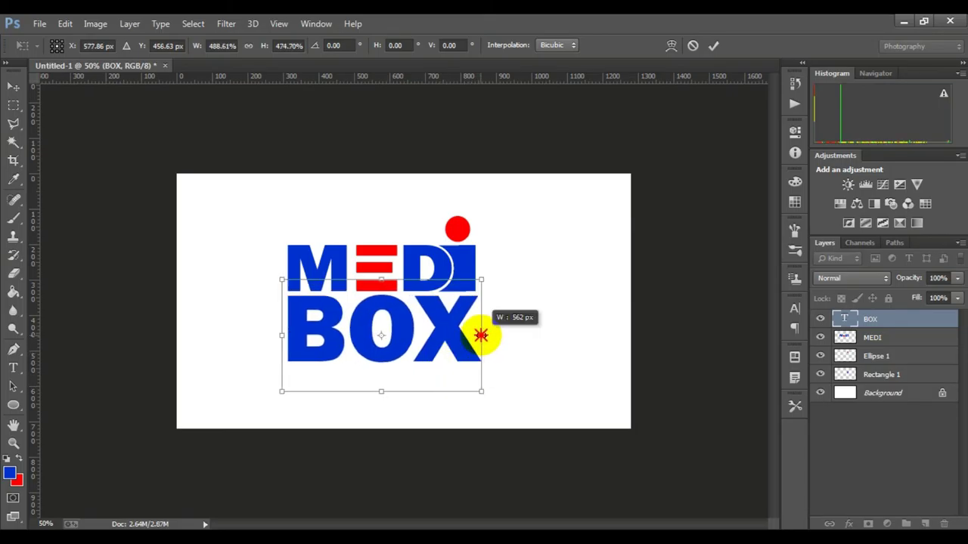
pyautogui.click(713, 46)
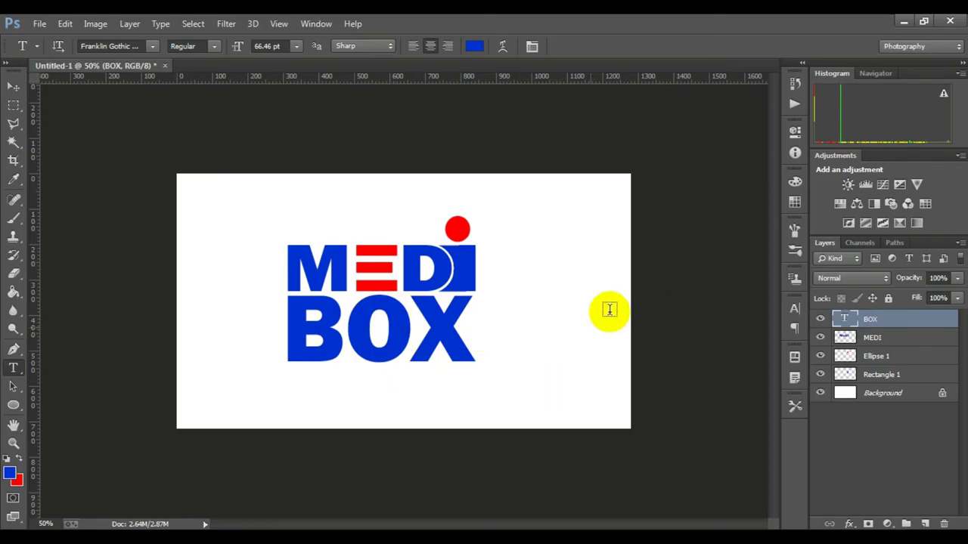
# Step: Shrink BOX to about 62% (41.42 pt) and align it under MEDI's right side
pyautogui.hotkey('ctrl', '+')
pyautogui.hotkey('ctrl', 't')
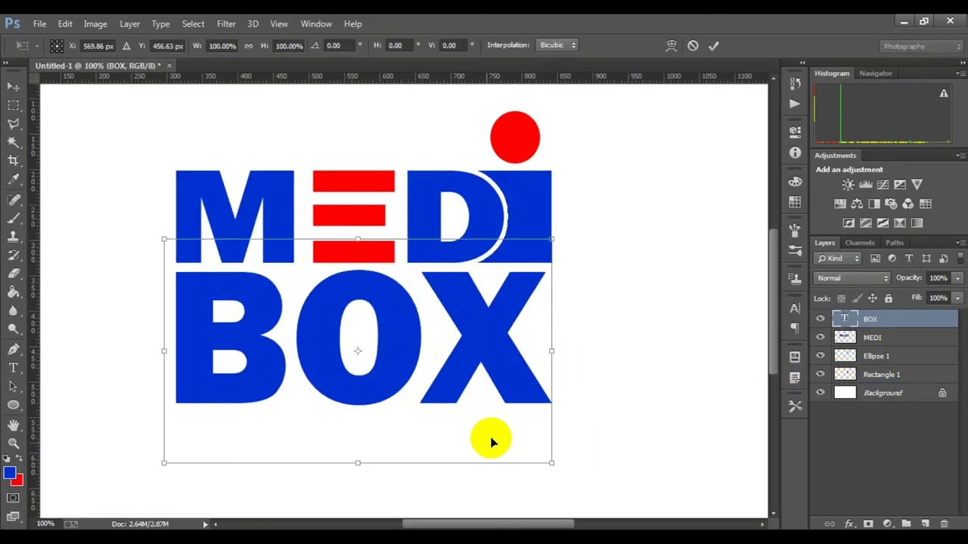
pyautogui.moveTo(551, 463); pyautogui.dragTo(479, 415)
pyautogui.moveTo(447, 375); pyautogui.dragTo(528, 346)
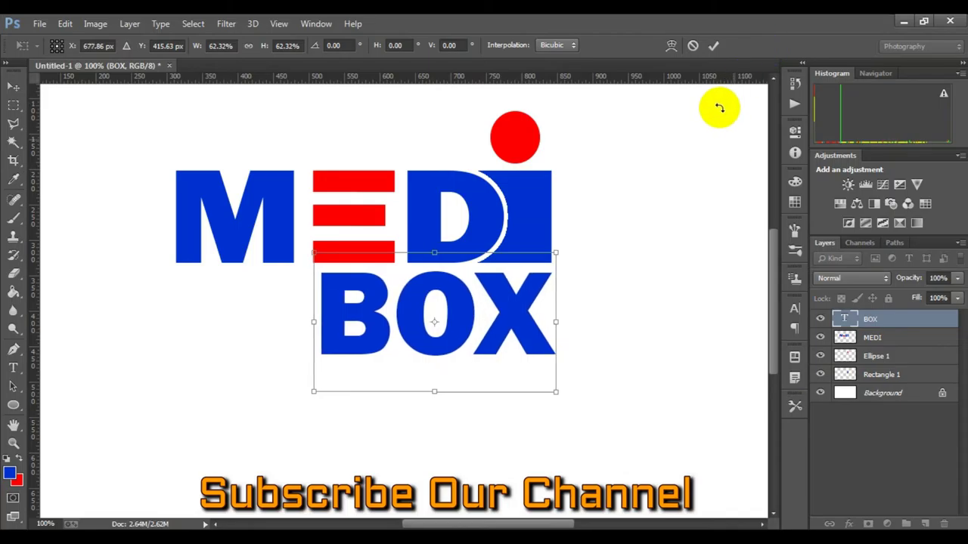
pyautogui.click(713, 47)
# Step: Rasterize the BOX type layer and zoom in on its letters
pyautogui.rightClick(880, 319)
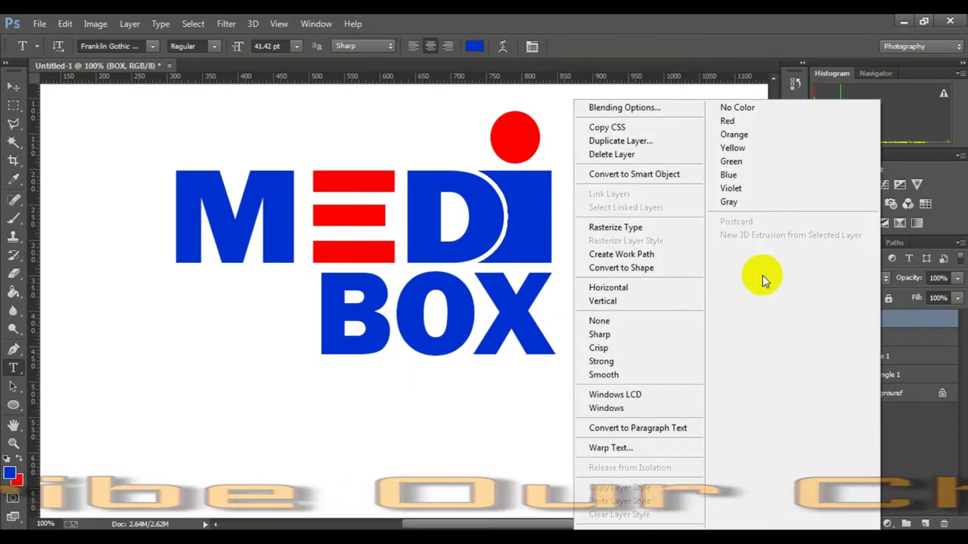
pyautogui.click(621, 267)
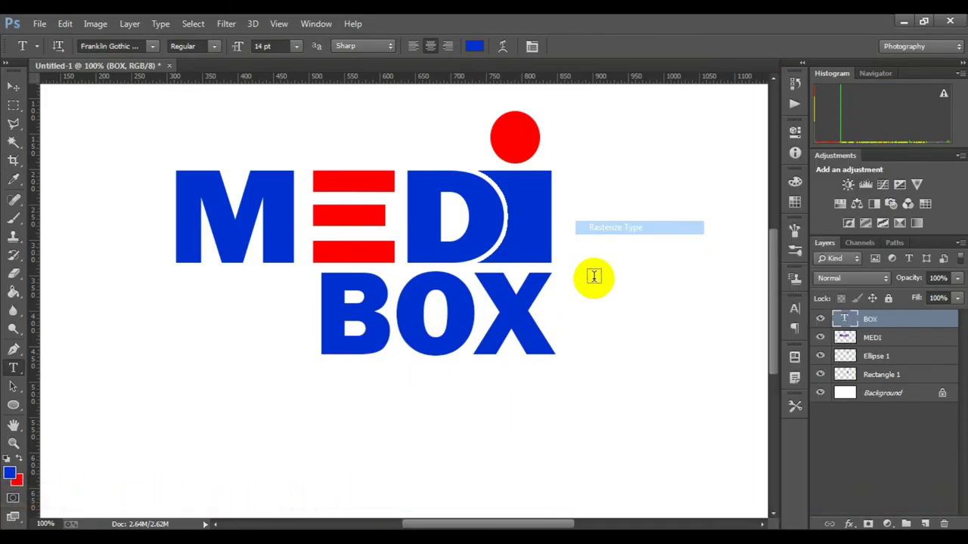
pyautogui.click(472, 323)
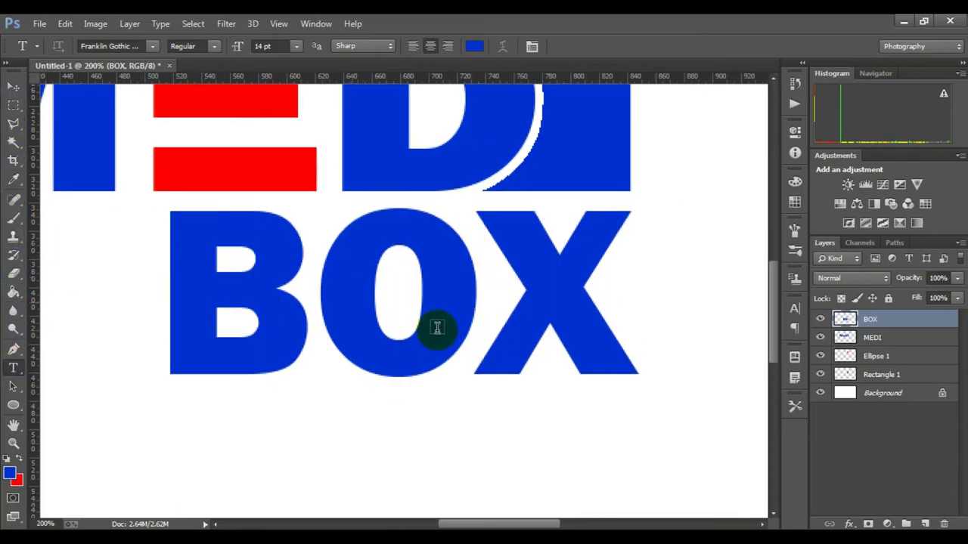
# Step: Marquee-select the letter O with added selections, delete it, and deselect
pyautogui.click(13, 105)
pyautogui.moveTo(324, 210); pyautogui.dragTo(460, 385)
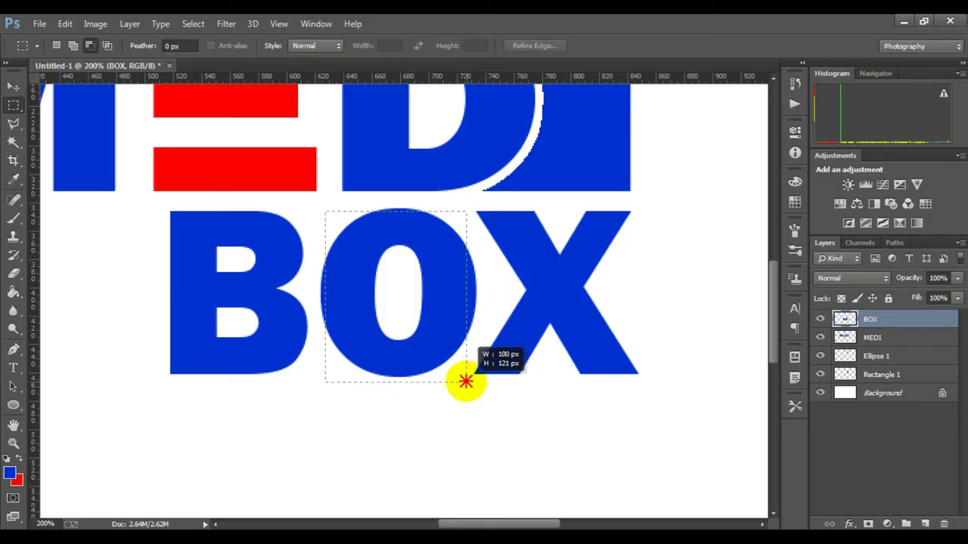
pyautogui.moveTo(464, 287); pyautogui.dragTo(466, 310)
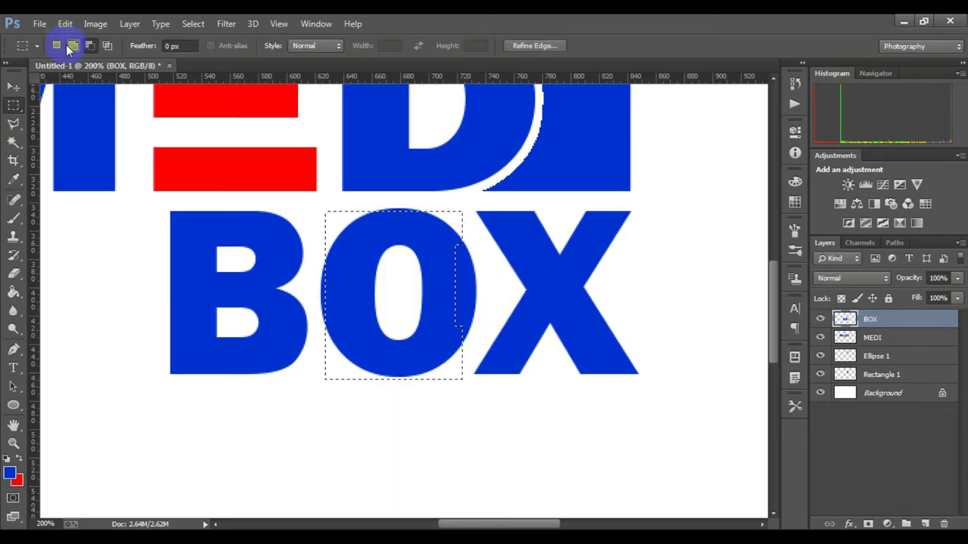
pyautogui.moveTo(439, 237); pyautogui.dragTo(464, 338)
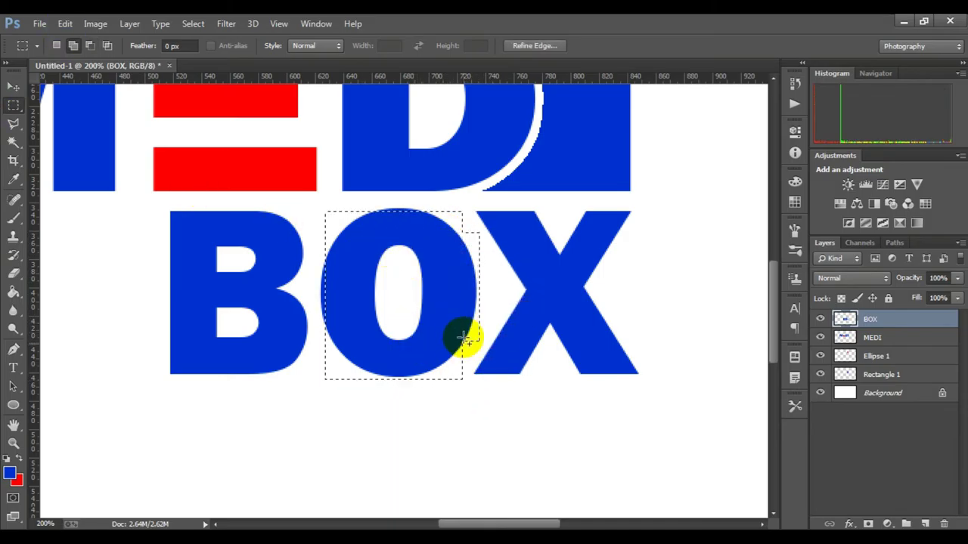
pyautogui.moveTo(364, 206); pyautogui.dragTo(420, 250)
pyautogui.moveTo(316, 258); pyautogui.dragTo(371, 344)
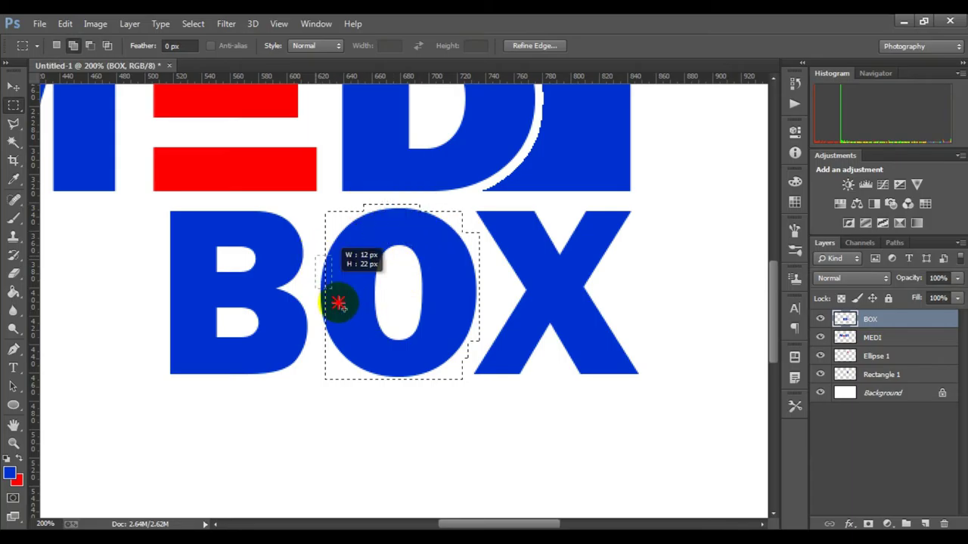
pyautogui.press('Delete')
pyautogui.hotkey('ctrl', 'd')
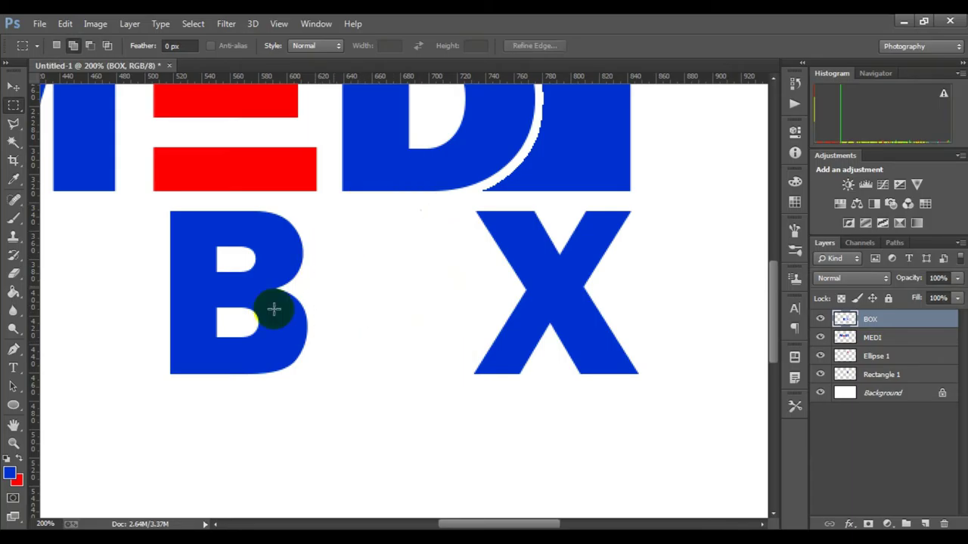
# Step: Draw a blue ellipse over the O's gap and nudge it into place
pyautogui.click(13, 405)
pyautogui.moveTo(340, 218); pyautogui.dragTo(510, 471)
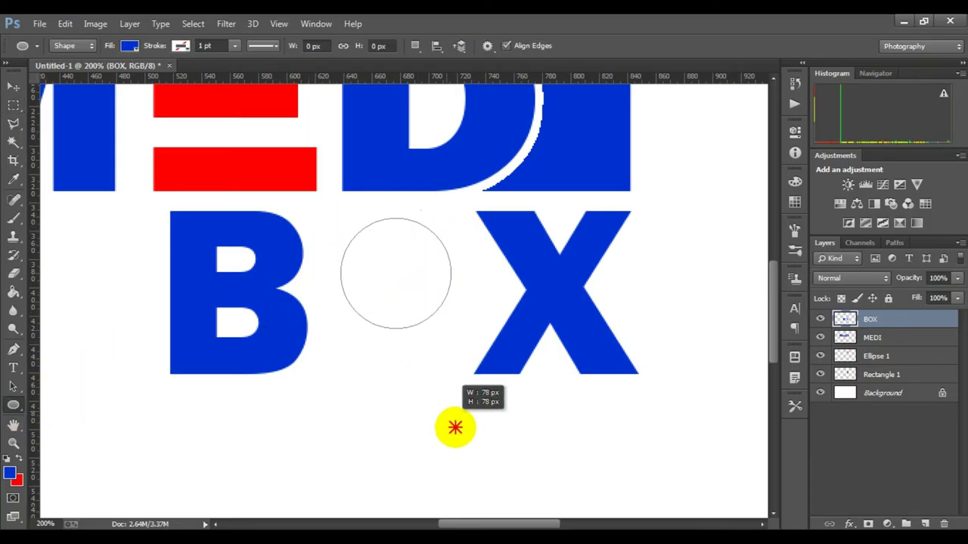
pyautogui.click(754, 122)
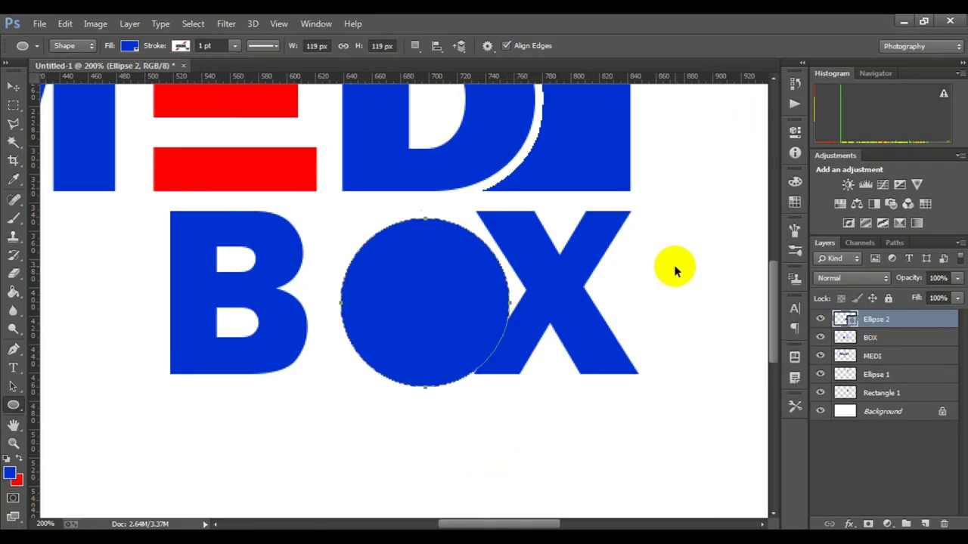
pyautogui.hotkey('ctrl', 't')
pyautogui.moveTo(423, 287)
pyautogui.mouseDown()
pyautogui.moveTo(443, 315)
pyautogui.moveTo(428, 313)
pyautogui.mouseUp()
pyautogui.click(713, 45)
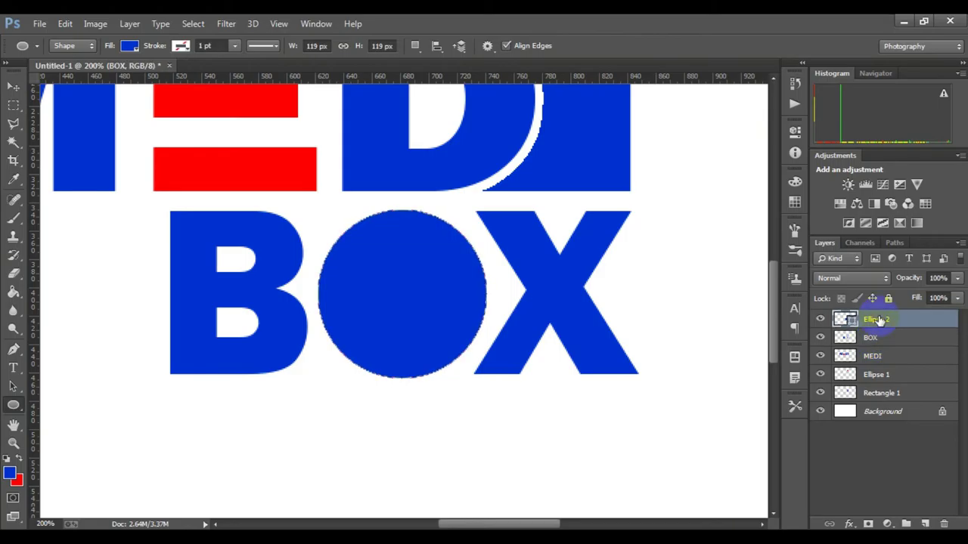
# Step: Rasterize the Ellipse 2 circle layer
pyautogui.rightClick(870, 319)
pyautogui.click(653, 210)
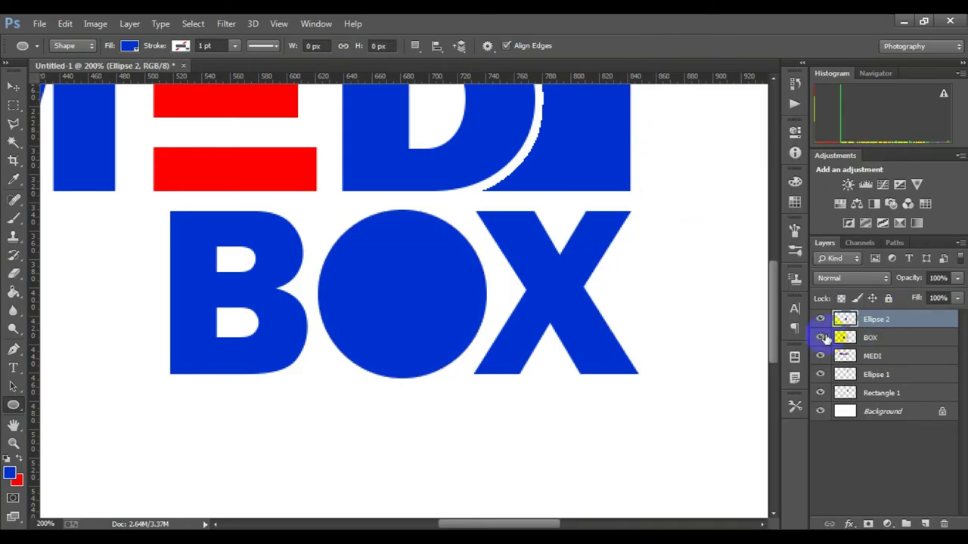
pyautogui.scroll(-3, 587, 353)
pyautogui.scroll(-1, 475, 346)
pyautogui.scroll(4, 458, 345)
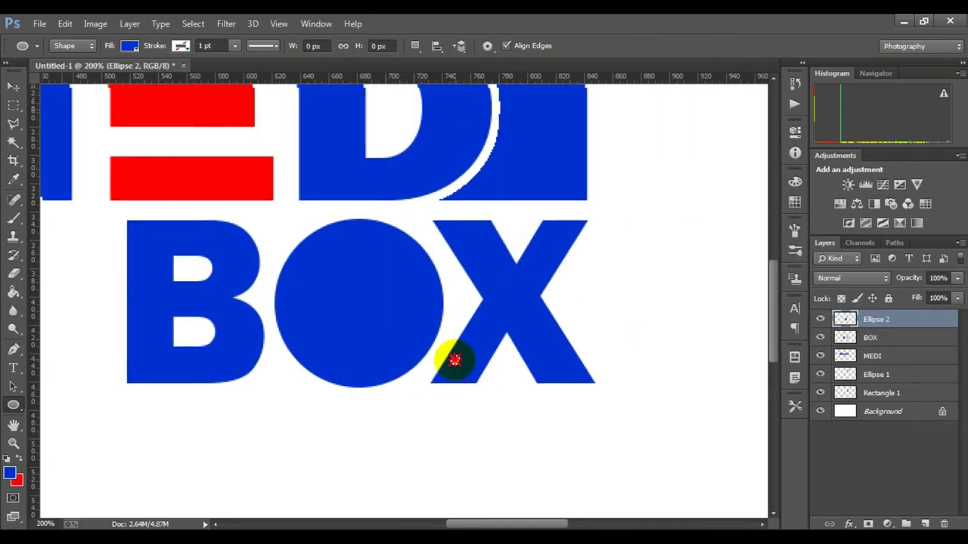
# Step: Draw a thin upright Rectangle 2 bar inside the circle
pyautogui.rightClick(12, 404)
pyautogui.click(75, 401)
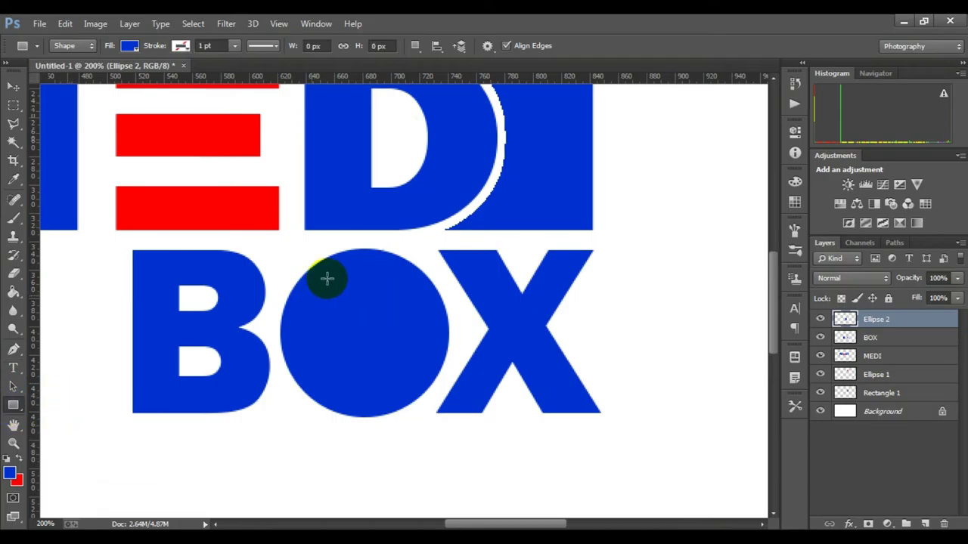
pyautogui.click(80, 402)
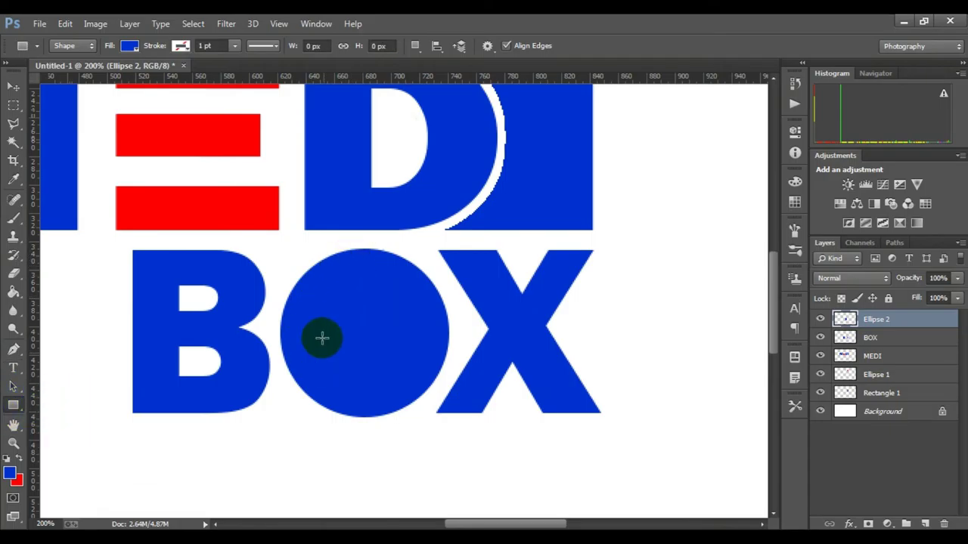
pyautogui.moveTo(352, 261); pyautogui.dragTo(384, 381)
pyautogui.click(753, 122)
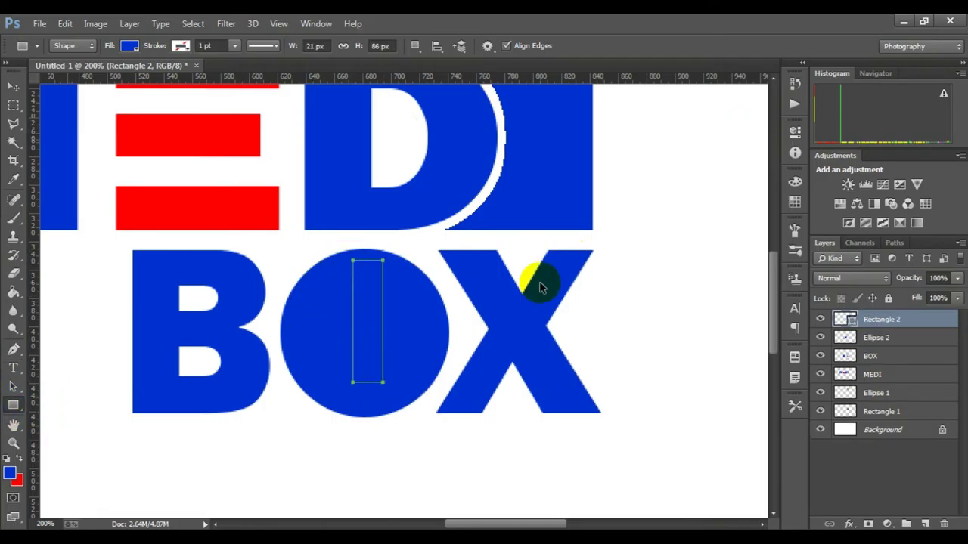
# Step: Replace the thin rectangle with a rounded vertical bar inside the O
pyautogui.hotkey('ctrl', 'z')
pyautogui.rightClick(12, 406)
pyautogui.click(85, 417)
pyautogui.moveTo(352, 272); pyautogui.dragTo(376, 401)
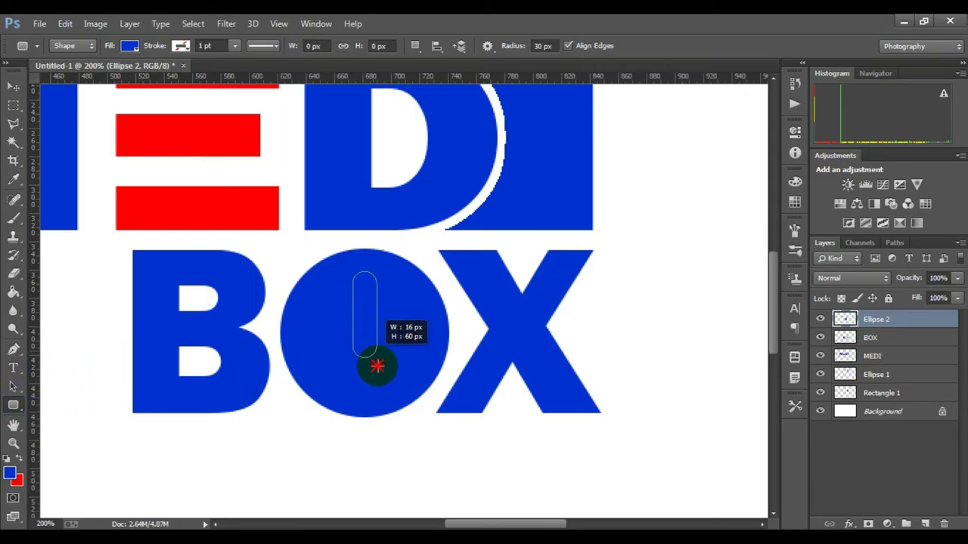
pyautogui.click(749, 123)
pyautogui.hotkey('ctrl', 't')
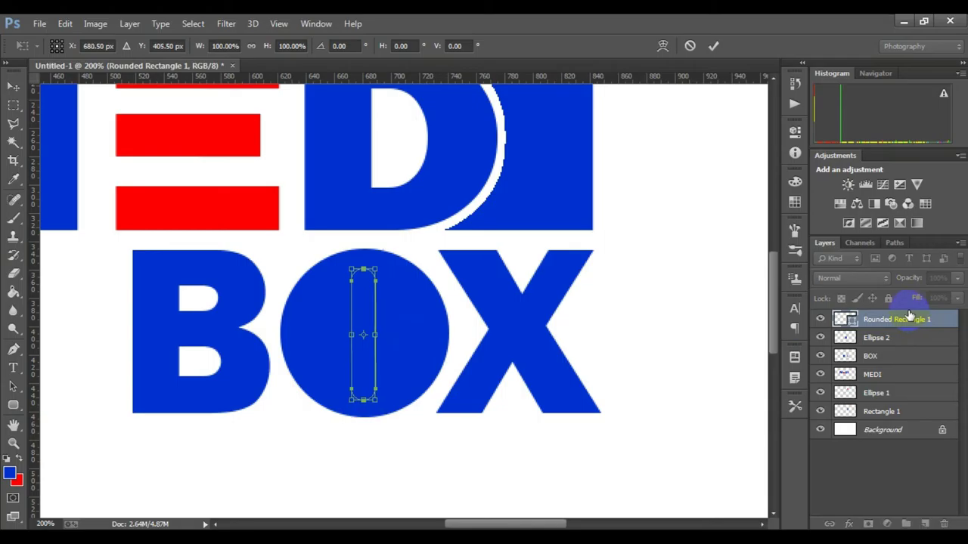
pyautogui.click(713, 46)
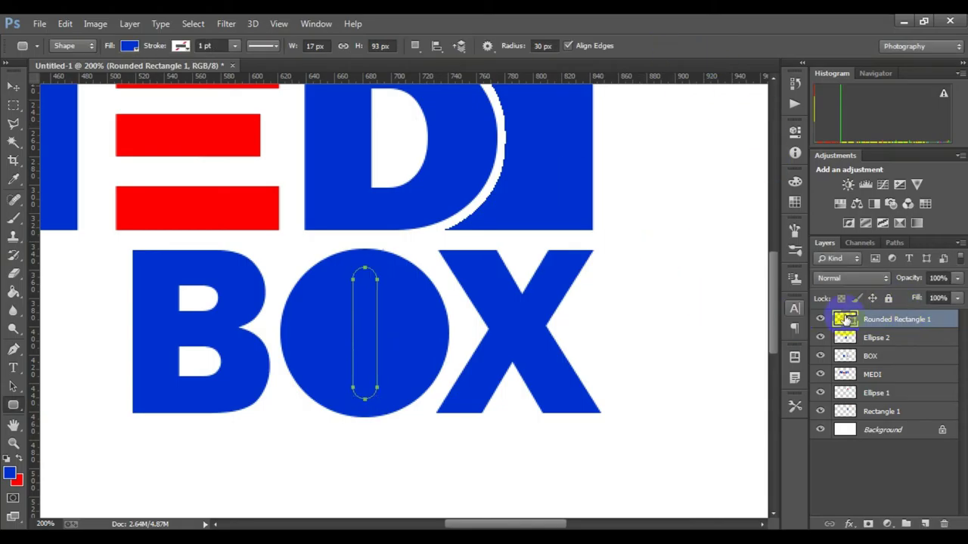
# Step: Rasterize the rounded bar's layer
pyautogui.click(885, 429)
pyautogui.click(881, 319)
pyautogui.rightClick(881, 319)
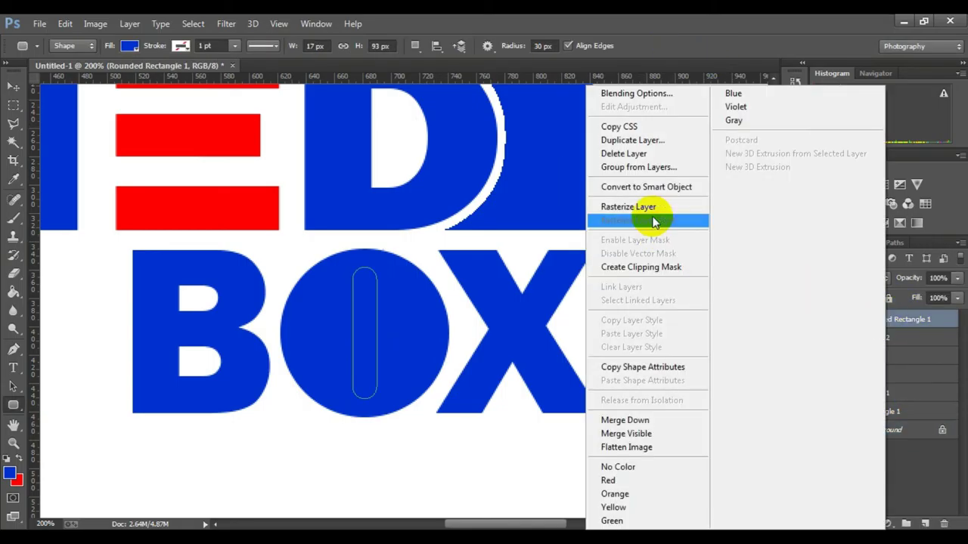
pyautogui.click(648, 219)
# Step: Duplicate the rounded bar, rotate the copy across it, and hide Ellipse 2
pyautogui.moveTo(857, 319); pyautogui.dragTo(924, 523)
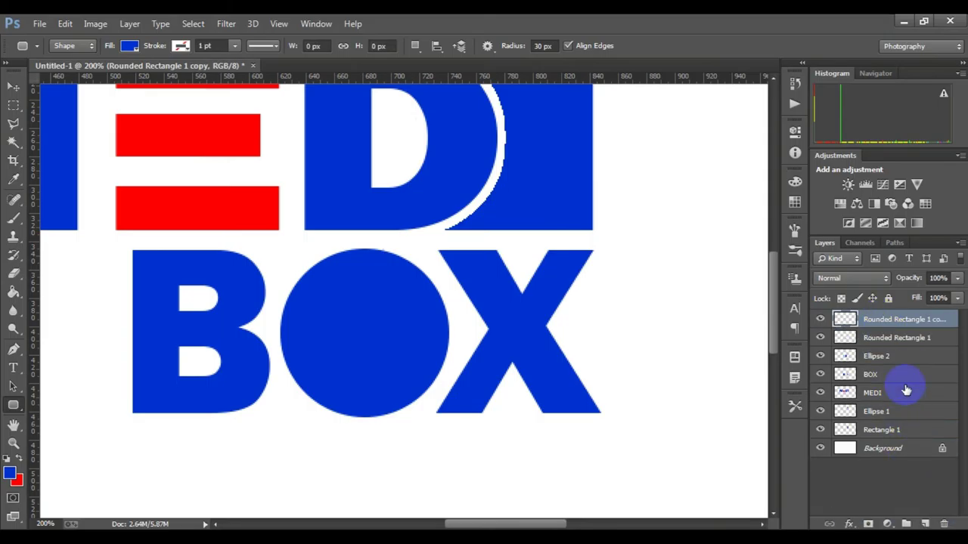
pyautogui.hotkey('ctrl', 't')
pyautogui.moveTo(404, 404); pyautogui.dragTo(250, 398)
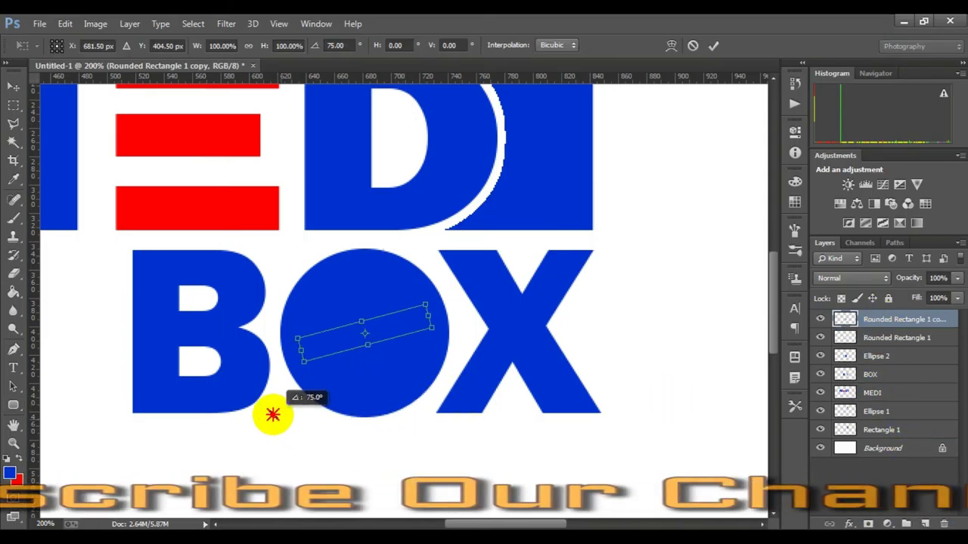
pyautogui.click(713, 46)
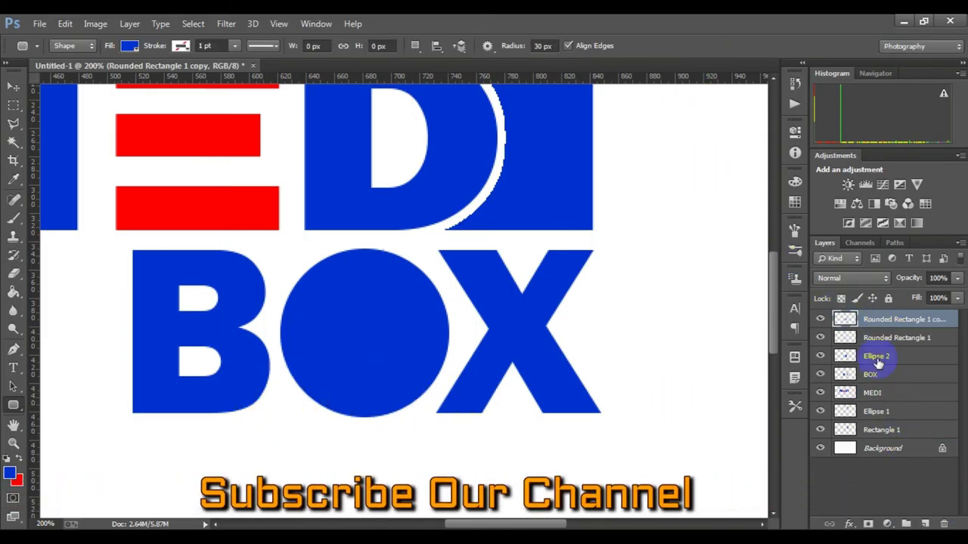
pyautogui.click(820, 355)
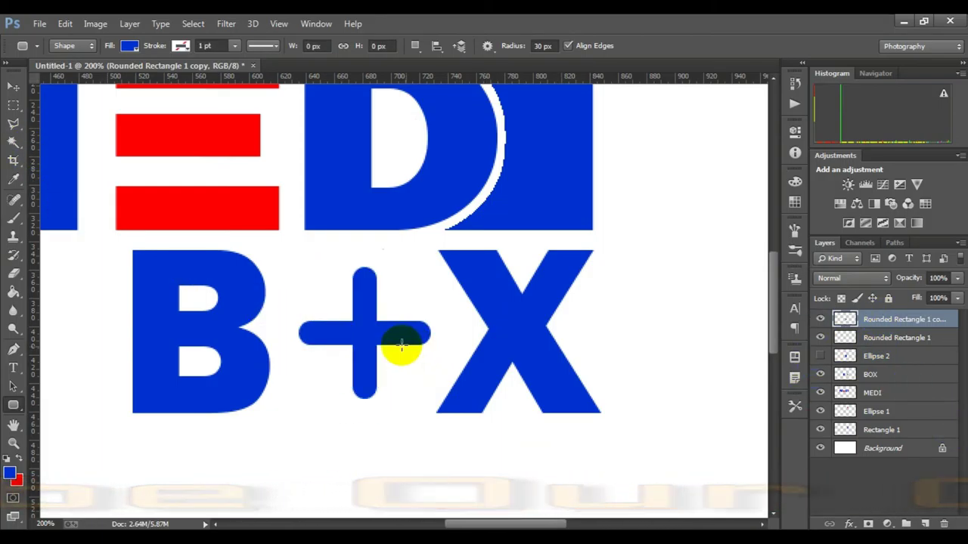
# Step: Select the plus-shaped area formed by both rounded bars
pyautogui.click(13, 141)
pyautogui.click(363, 332)
pyautogui.click(820, 356)
pyautogui.click(881, 359)
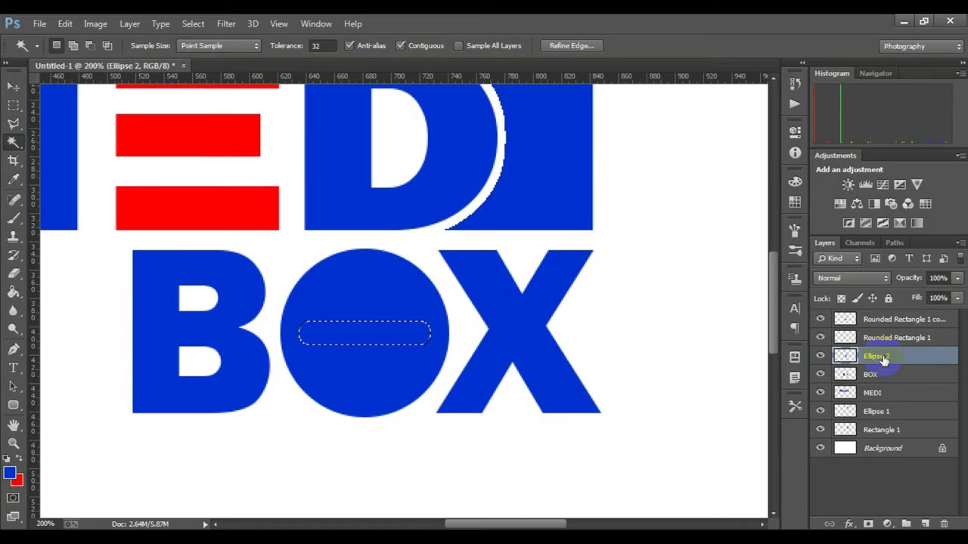
pyautogui.click(820, 355)
pyautogui.click(867, 341)
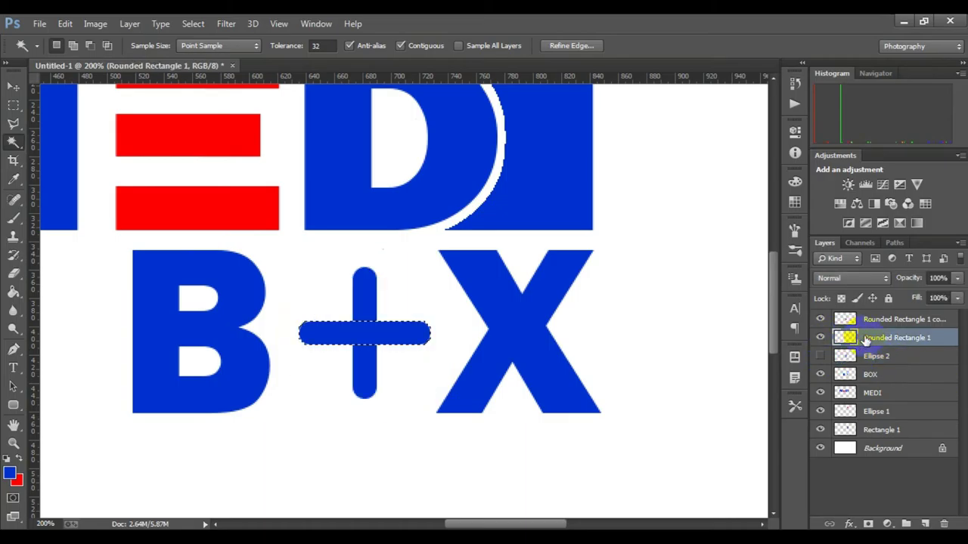
pyautogui.click(365, 296)
# Step: Cut the plus from the Ellipse 2 circle, hide both bar layers, and deselect
pyautogui.click(821, 356)
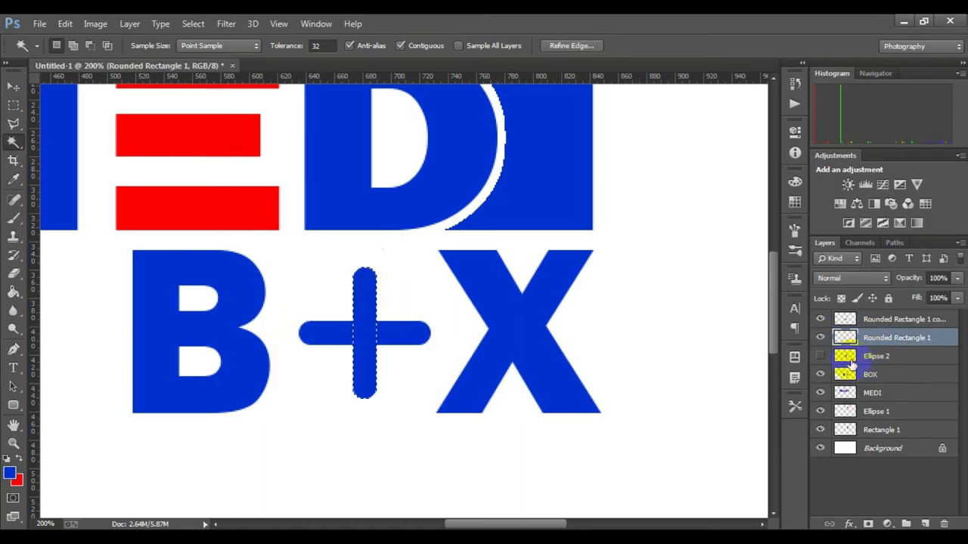
pyautogui.click(877, 358)
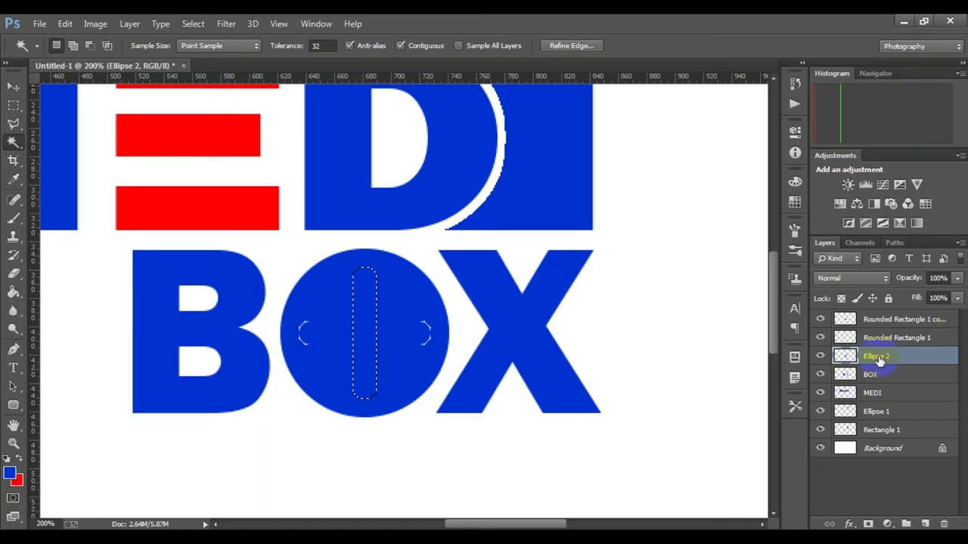
pyautogui.click(820, 319)
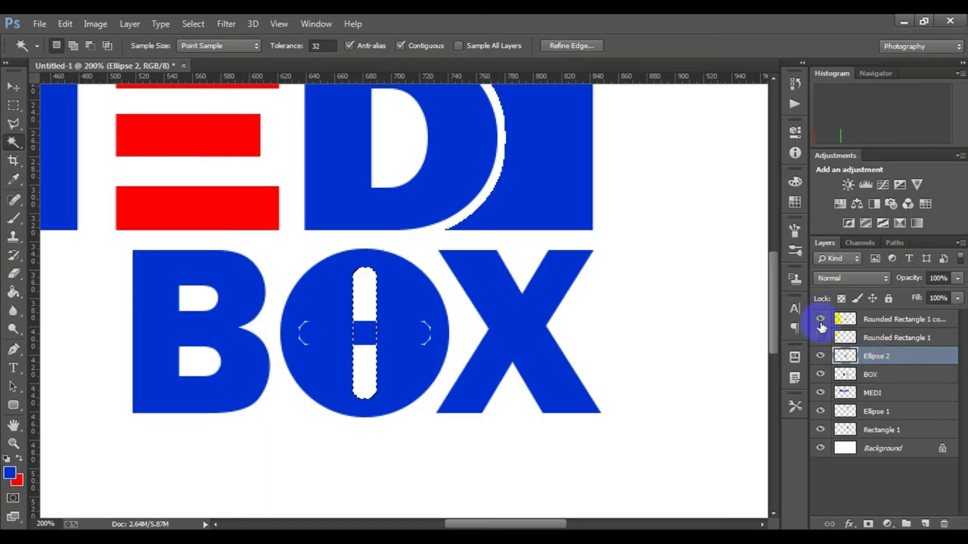
pyautogui.click(820, 319)
pyautogui.hotkey('ctrl', 'd')
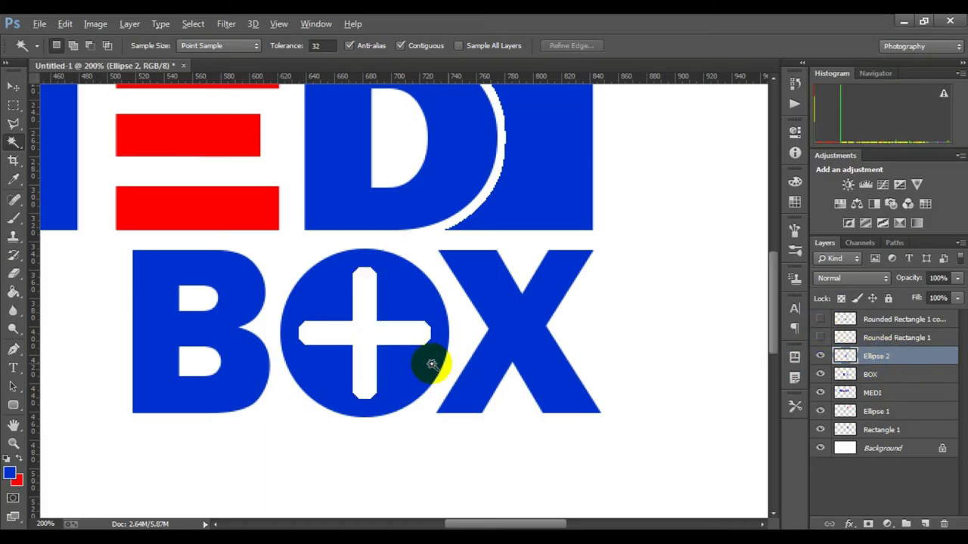
pyautogui.hotkey('ctrl', '-')
pyautogui.hotkey('ctrl', '-')
pyautogui.click(439, 335)
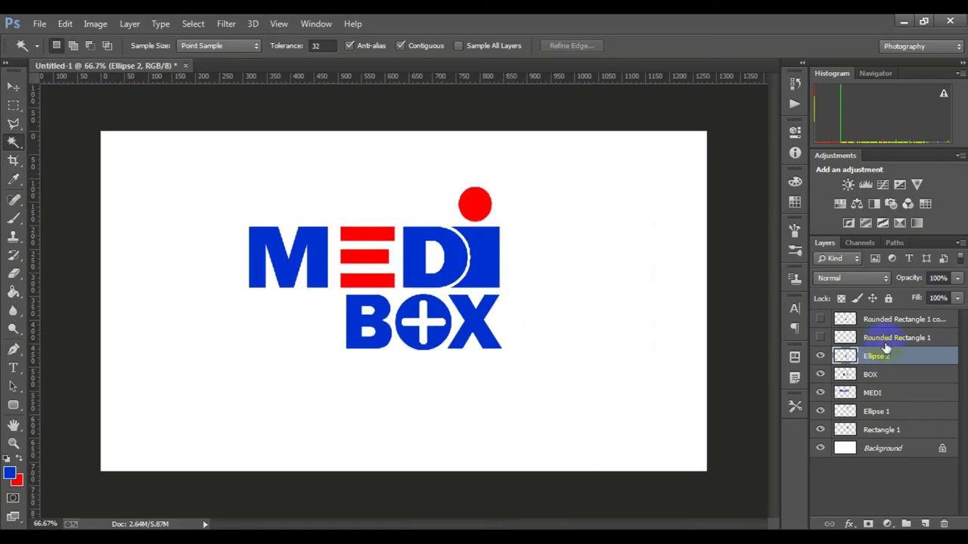
# Step: Delete both leftover Rounded Rectangle bar layers
pyautogui.click(886, 338)
pyautogui.keyDown('shift'); pyautogui.click(886, 320); pyautogui.keyUp('shift')
pyautogui.click(944, 524)
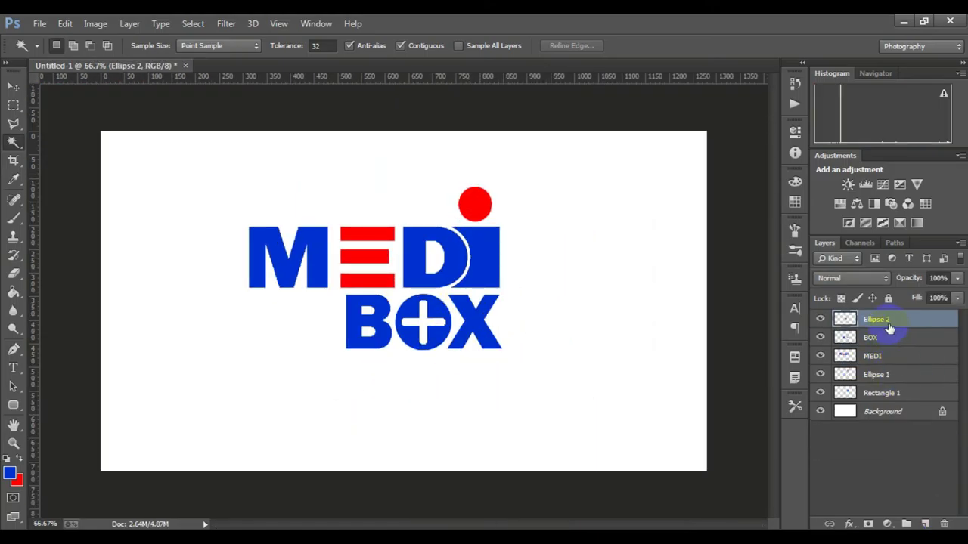
# Step: Fill the BOX letters and the O circle with red
pyautogui.click(881, 337)
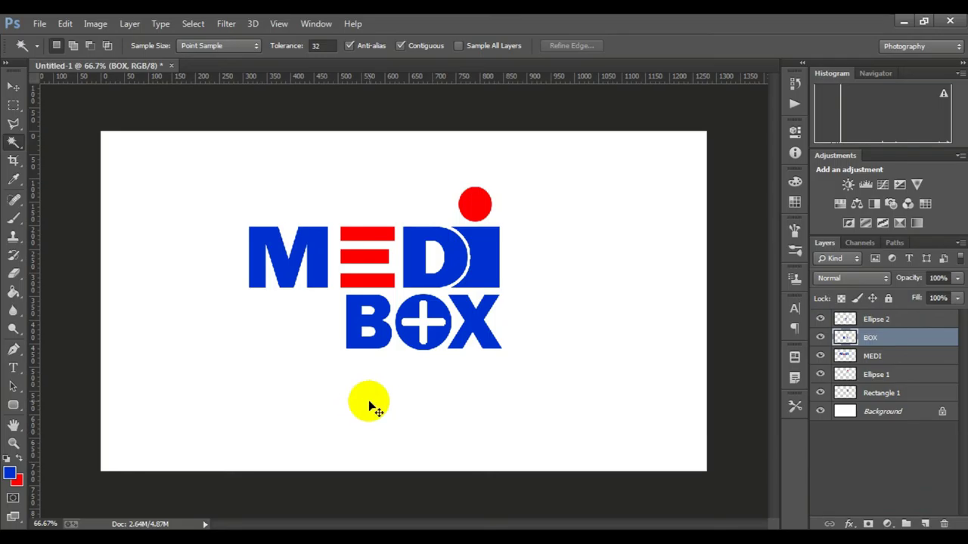
pyautogui.hotkey('ctrl', 'shift', 'BackSpace')
pyautogui.click(878, 319)
pyautogui.hotkey('ctrl', 'shift', 'BackSpace')
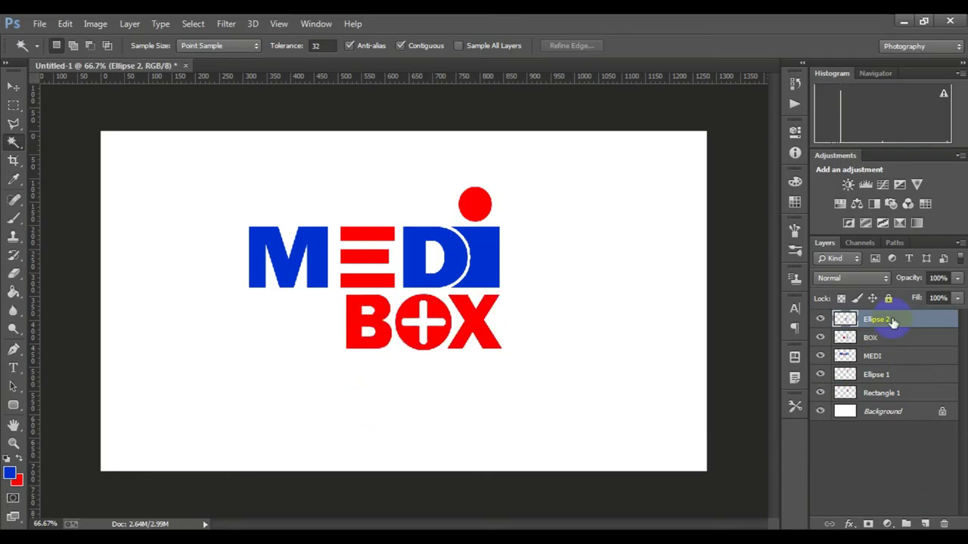
# Step: Refill the B and X letters with the logo's blue
pyautogui.click(844, 338)
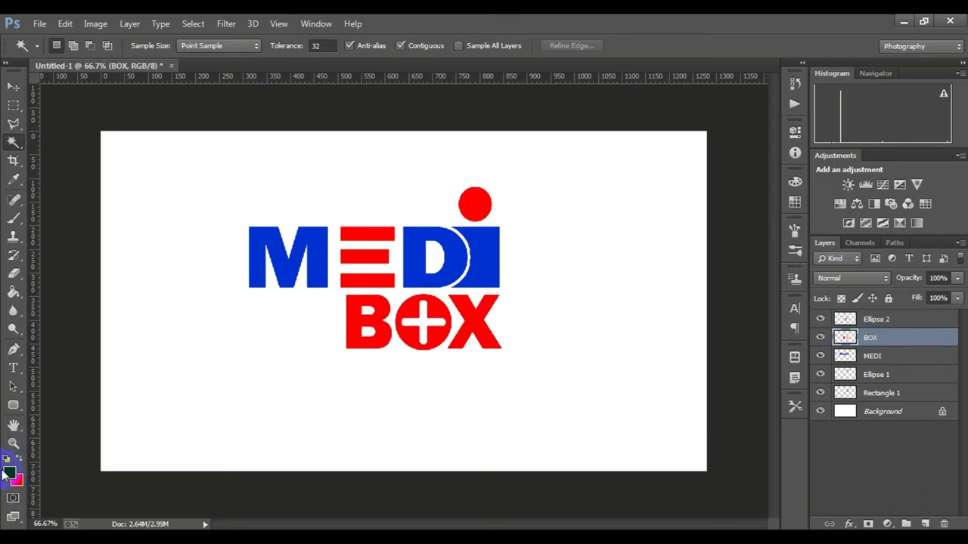
pyautogui.click(9, 473)
pyautogui.click(425, 192)
pyautogui.click(18, 464)
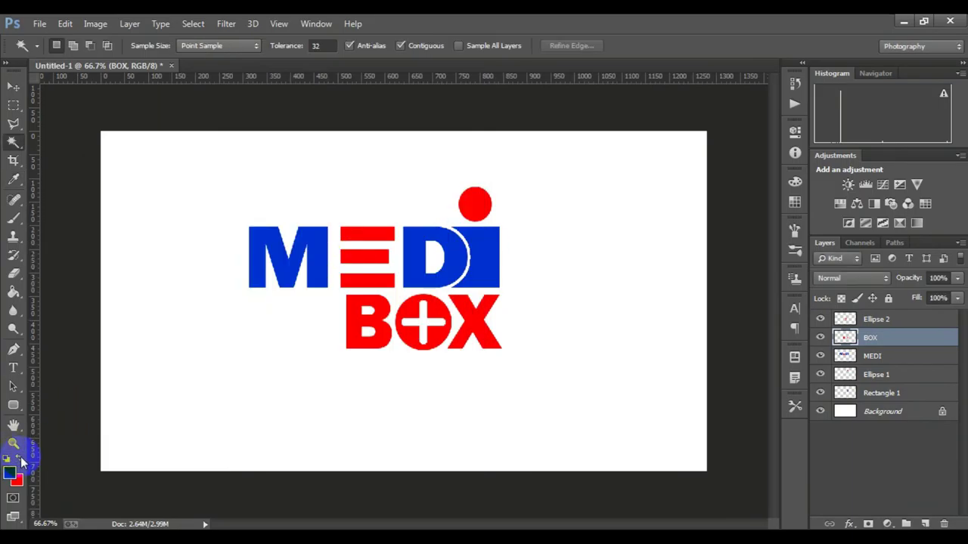
pyautogui.hotkey('ctrl', 'shift', 'BackSpace')
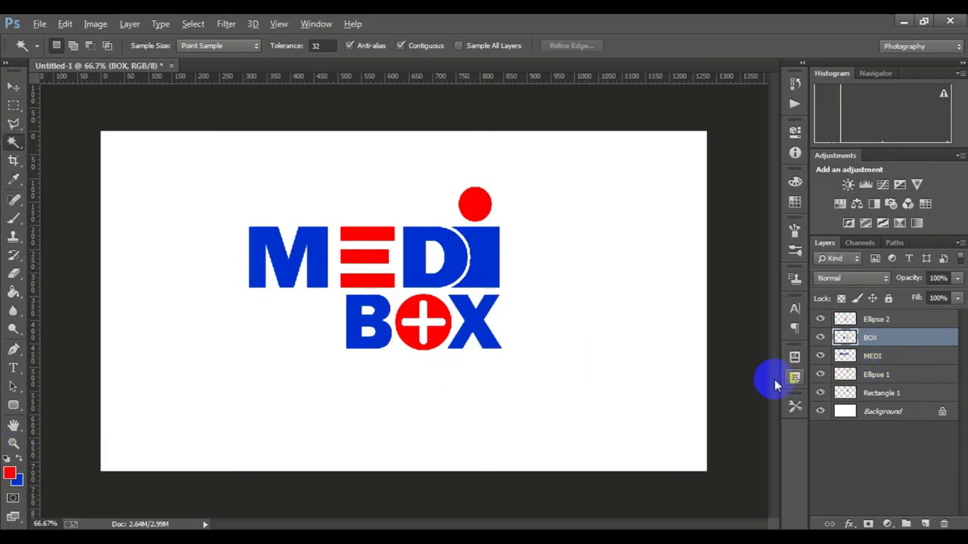
pyautogui.hotkey('ctrl', '-')
pyautogui.hotkey('ctrl', '+')
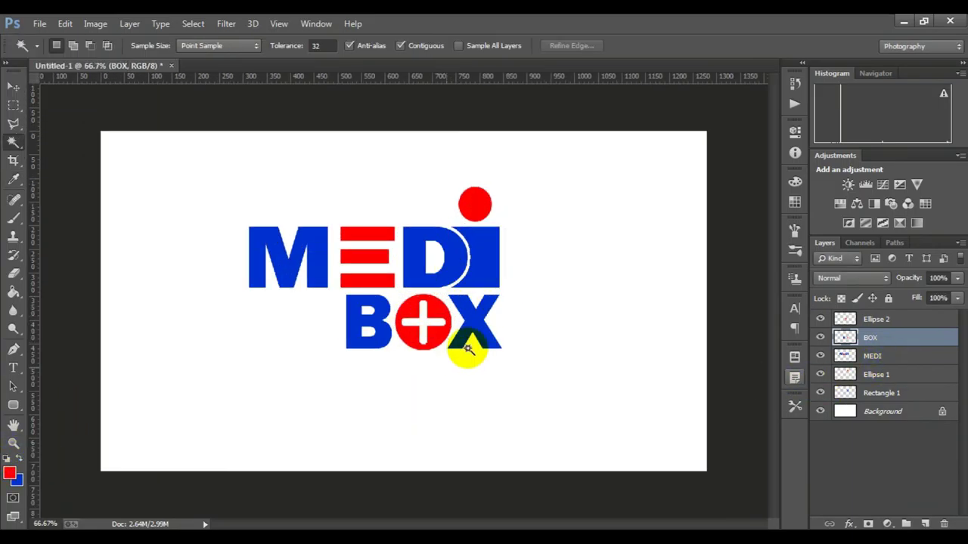
# Step: Select the logo layers from the O circle down to Rectangle 1 and merge them
pyautogui.click(896, 340)
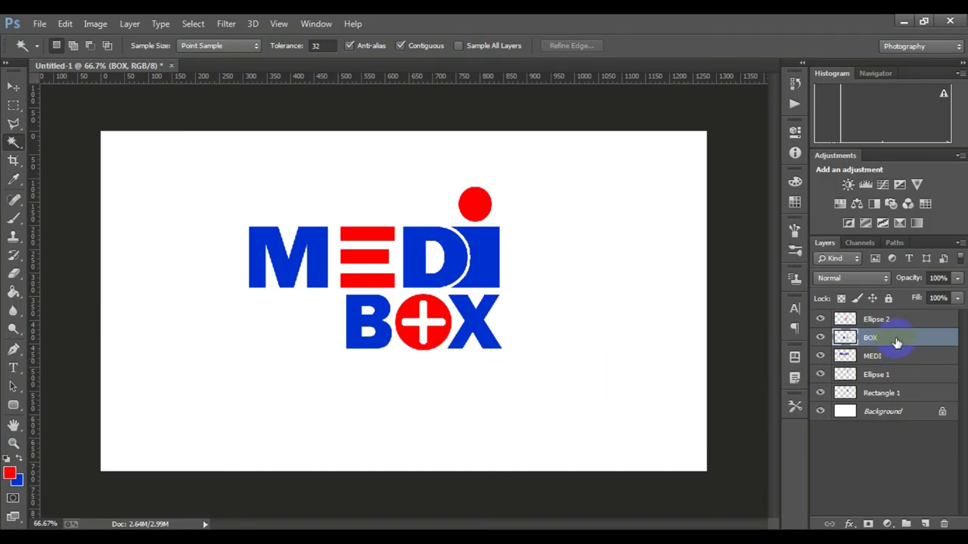
pyautogui.keyDown('shift'); pyautogui.click(881, 393); pyautogui.keyUp('shift')
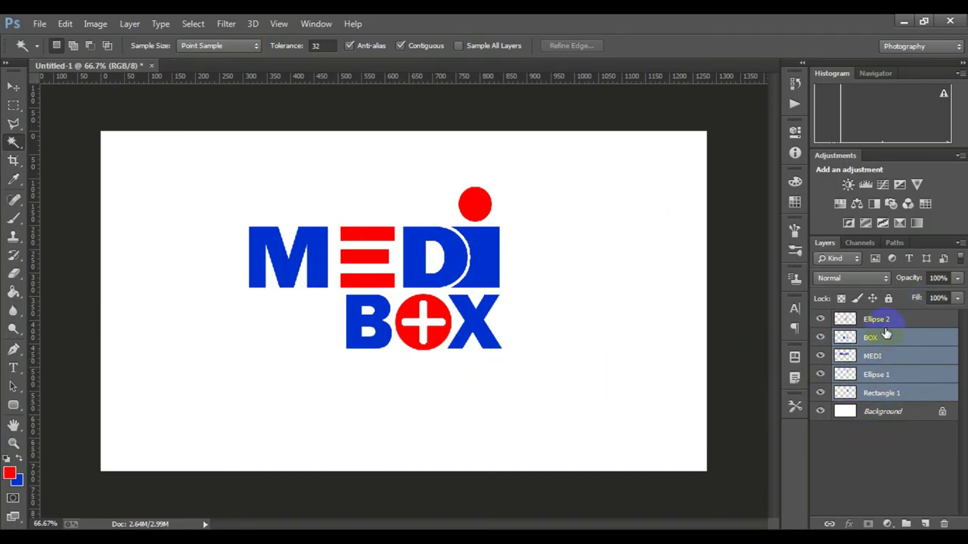
pyautogui.click(883, 320)
pyautogui.keyDown('shift'); pyautogui.click(889, 393); pyautogui.keyUp('shift')
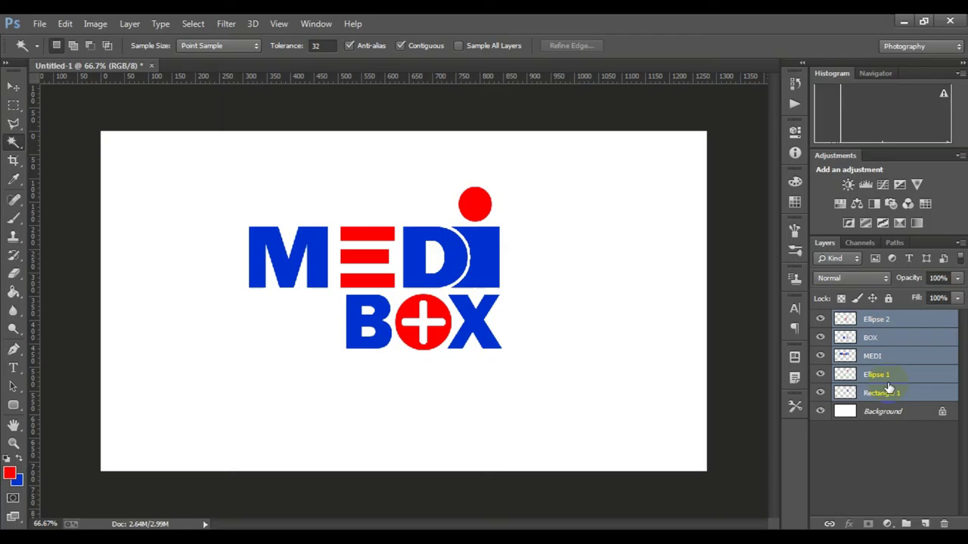
pyautogui.rightClick(883, 324)
pyautogui.click(659, 419)
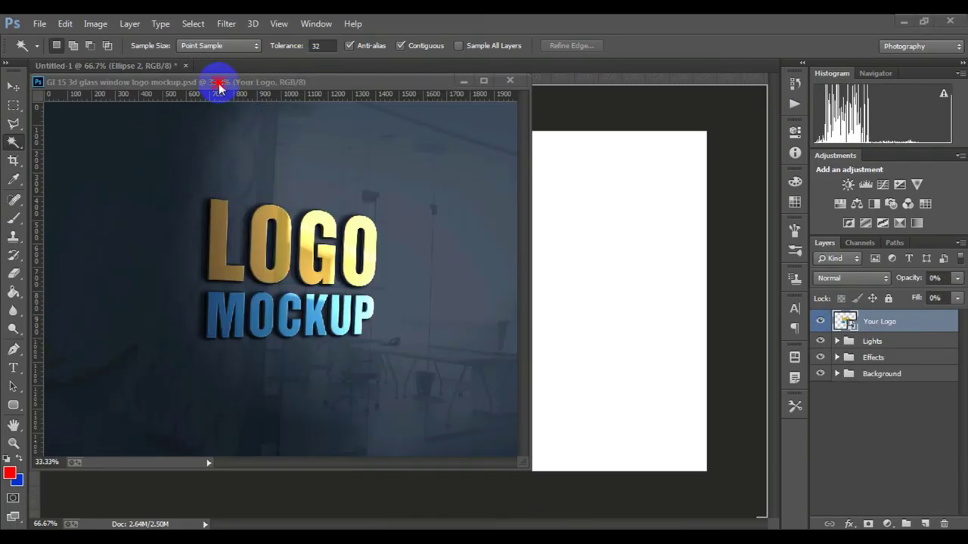
# Step: Open the mockup's Your Logo smart object and hide the sample Preview logo
pyautogui.moveTo(218, 82); pyautogui.dragTo(251, 78)
pyautogui.doubleClick(844, 321)
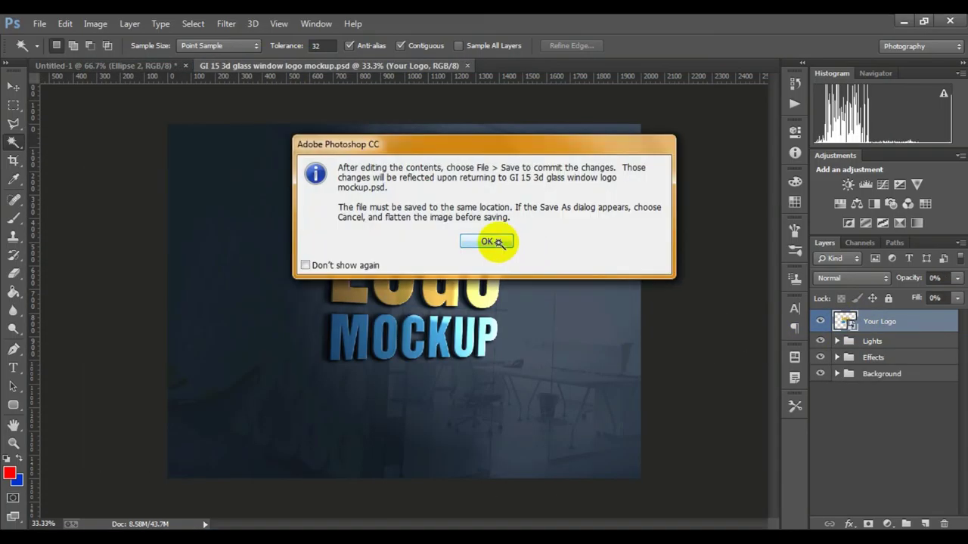
pyautogui.click(432, 243)
pyautogui.moveTo(222, 87); pyautogui.dragTo(326, 75)
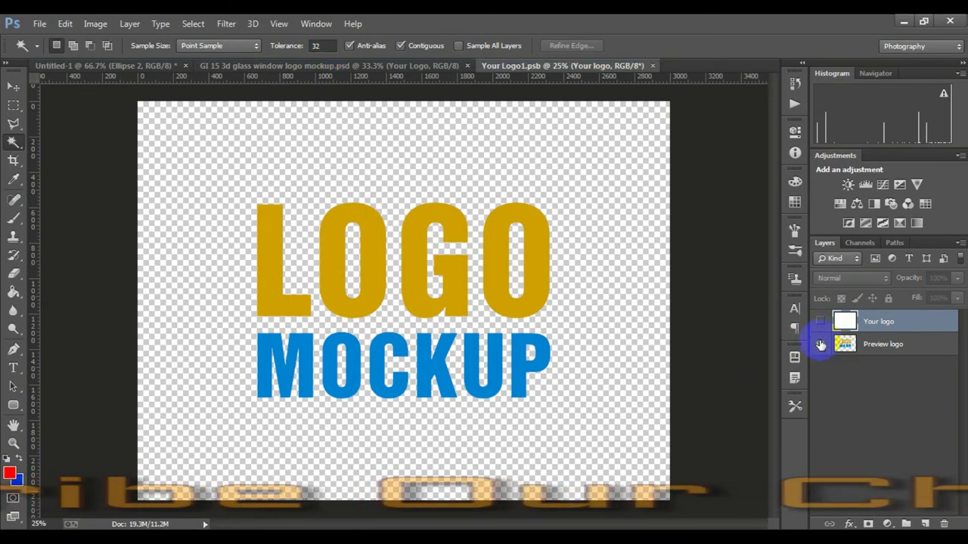
pyautogui.click(820, 344)
pyautogui.click(106, 65)
# Step: Drag the merged MEDI BOX logo in, enlarge it, then close and save the placeholder
pyautogui.moveTo(410, 242); pyautogui.dragTo(401, 286)
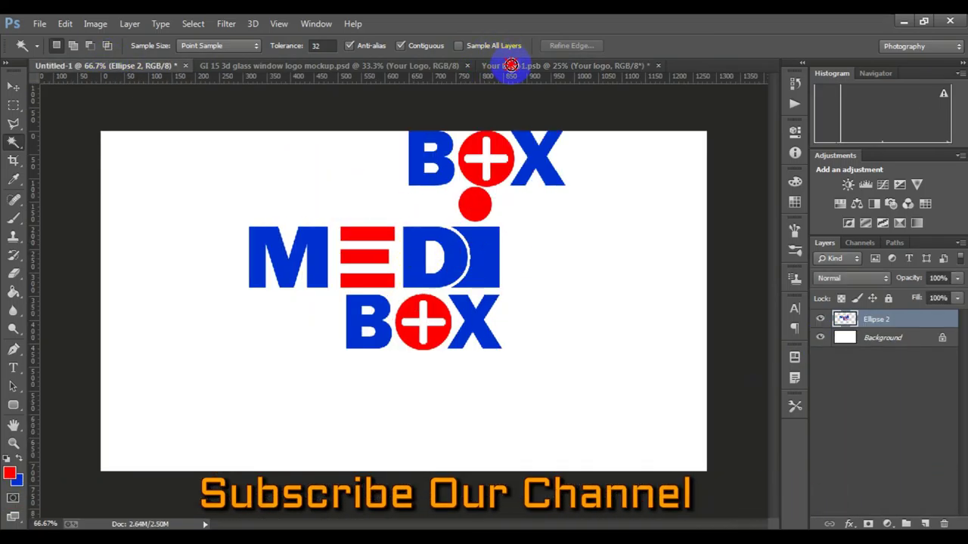
pyautogui.click(542, 266)
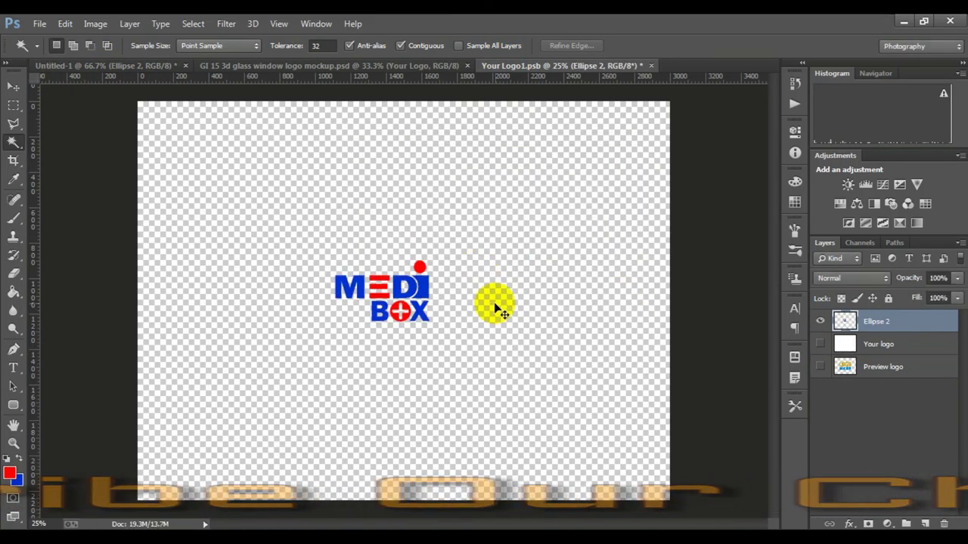
pyautogui.hotkey('ctrl', 't')
pyautogui.moveTo(432, 335); pyautogui.dragTo(517, 362)
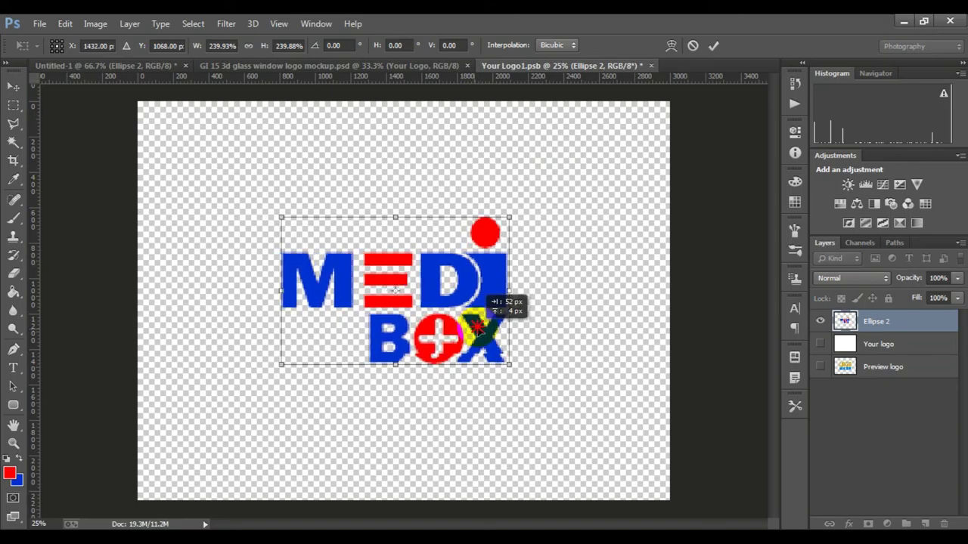
pyautogui.click(713, 46)
pyautogui.click(651, 66)
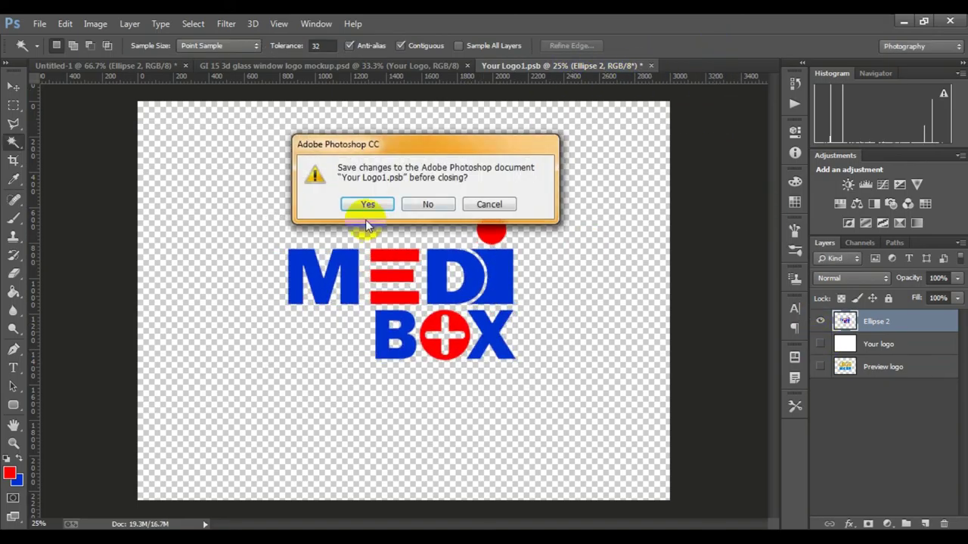
pyautogui.click(363, 204)
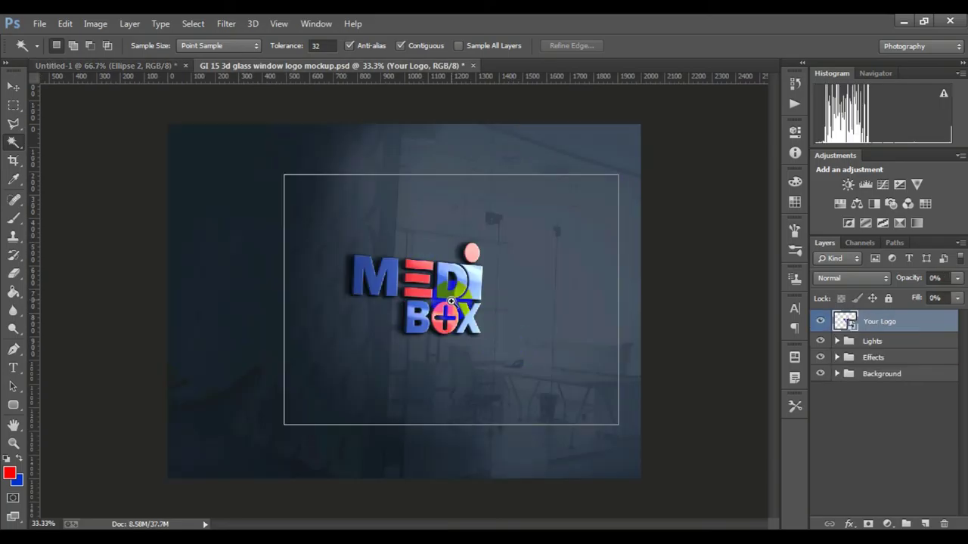
# Step: In the Lights group, set the Effect layer to 44% fill and 22% opacity
pyautogui.moveTo(285, 173); pyautogui.dragTo(621, 421)
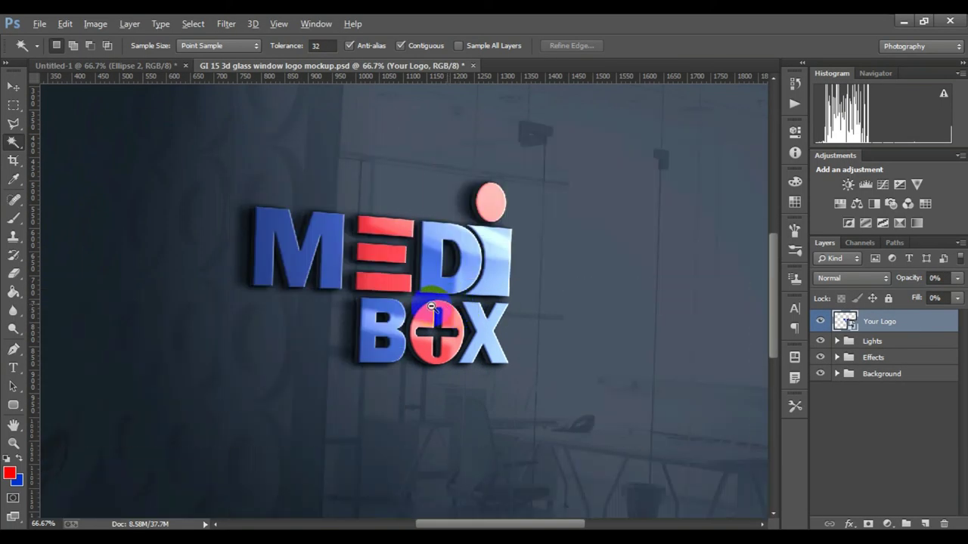
pyautogui.hotkey('ctrl', '-')
pyautogui.click(834, 344)
pyautogui.click(908, 390)
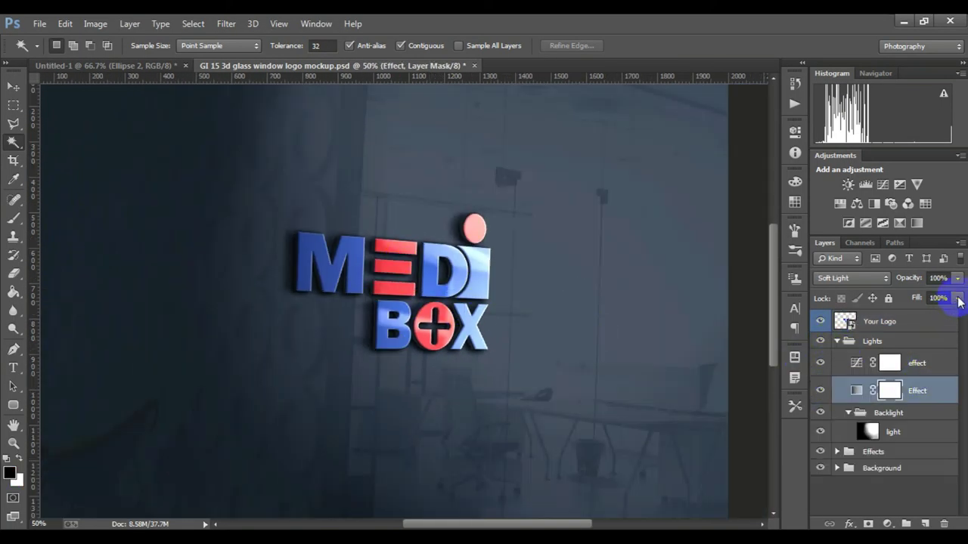
pyautogui.click(956, 298)
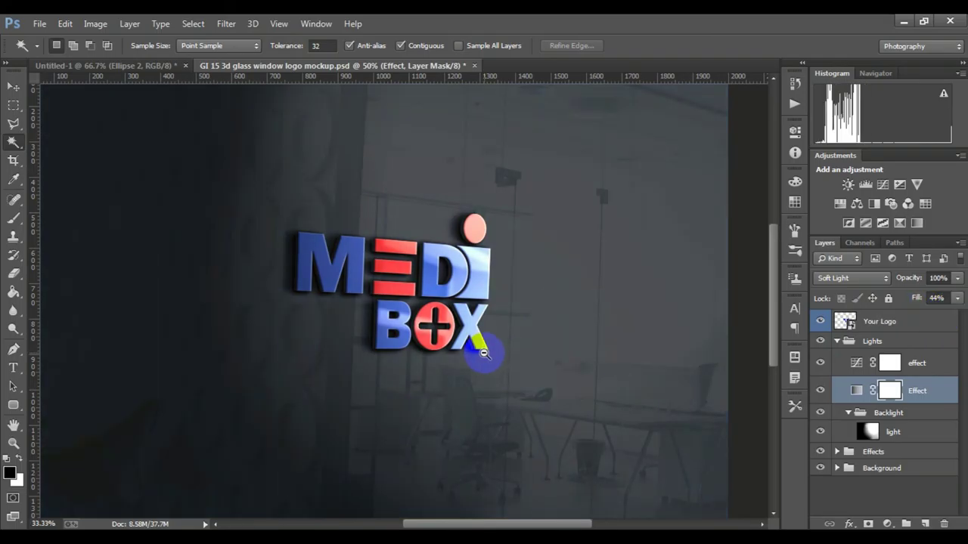
pyautogui.hotkey('ctrl', '-')
pyautogui.click(956, 278)
pyautogui.moveTo(946, 294); pyautogui.dragTo(875, 299)
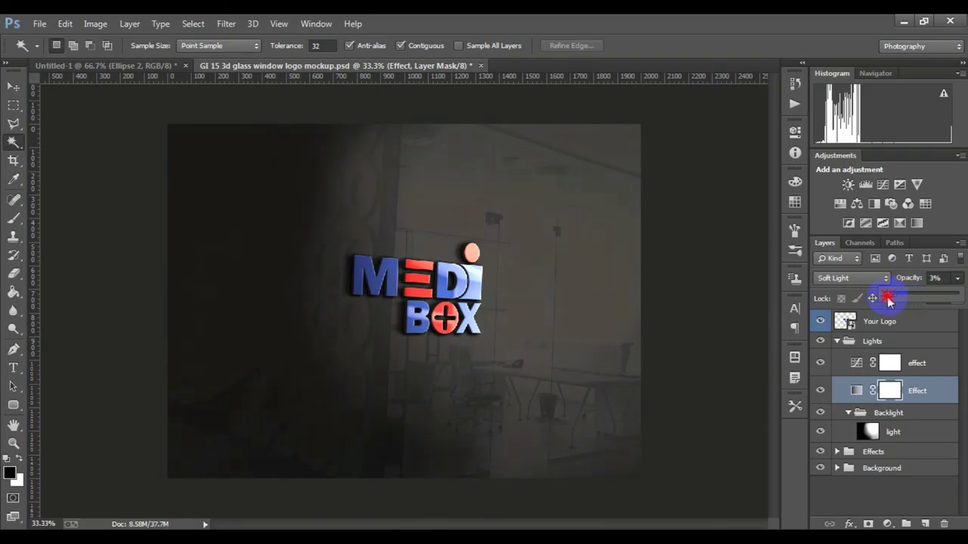
pyautogui.scroll(1, 470, 322)
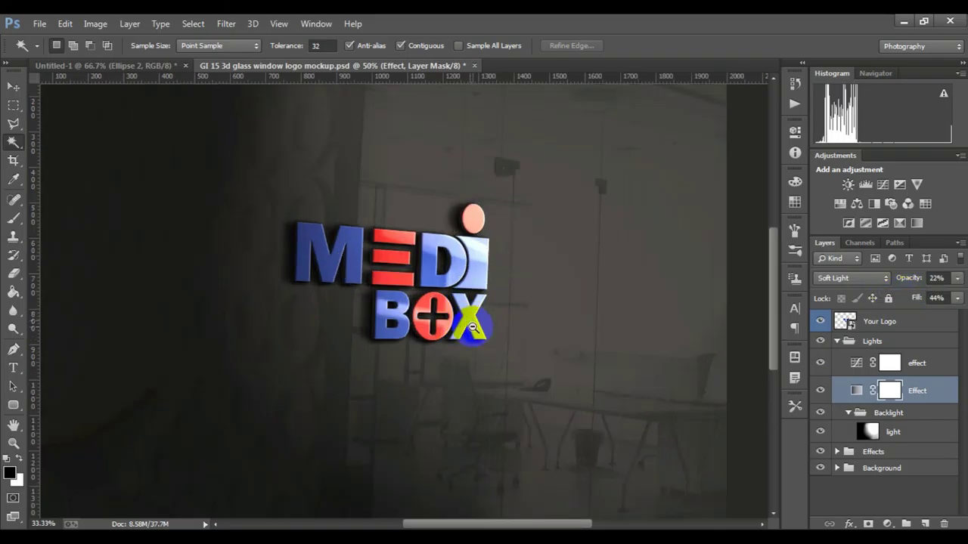
pyautogui.scroll(-1, 471, 327)
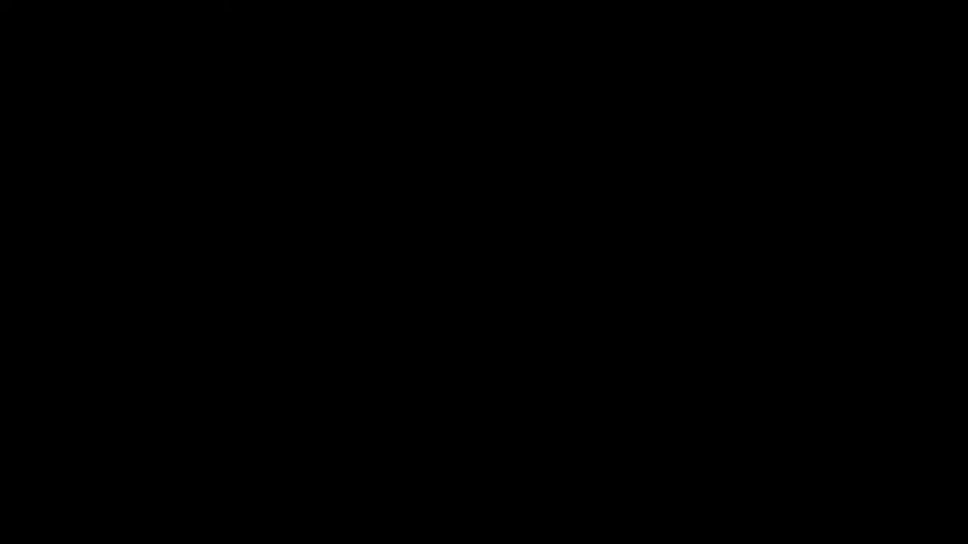